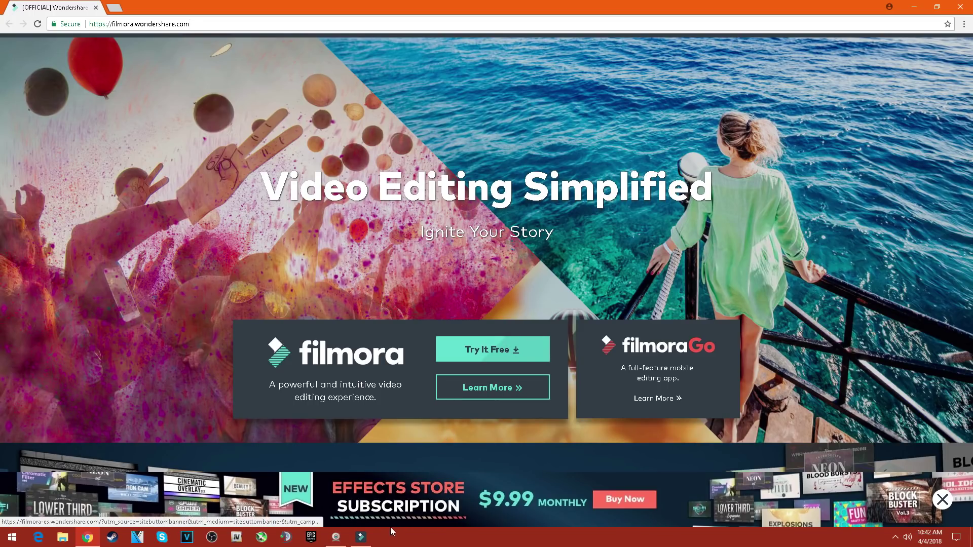
Switch to Filmora and start a new 16:9 widescreen movie in Full Feature Mode.
left_click(361, 537)
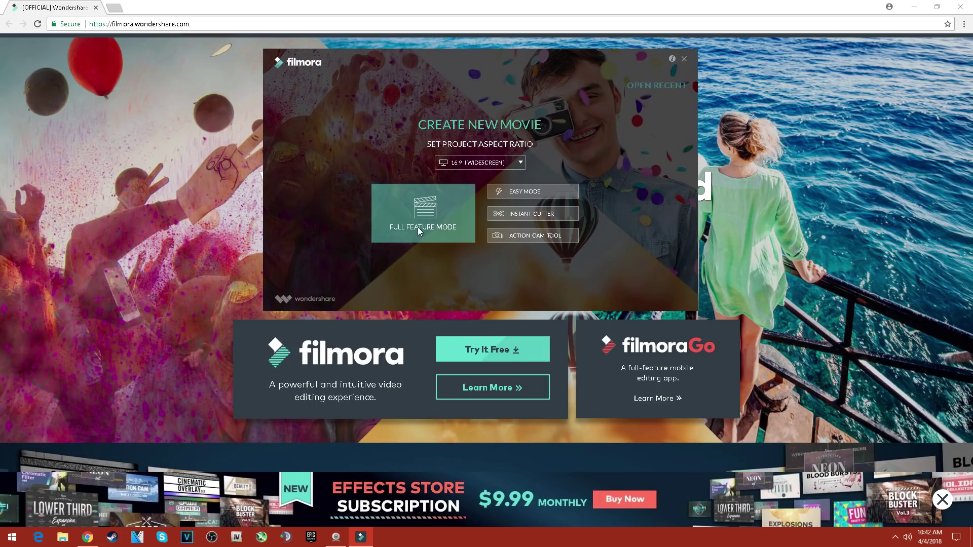
left_click(500, 162)
left_click(548, 147)
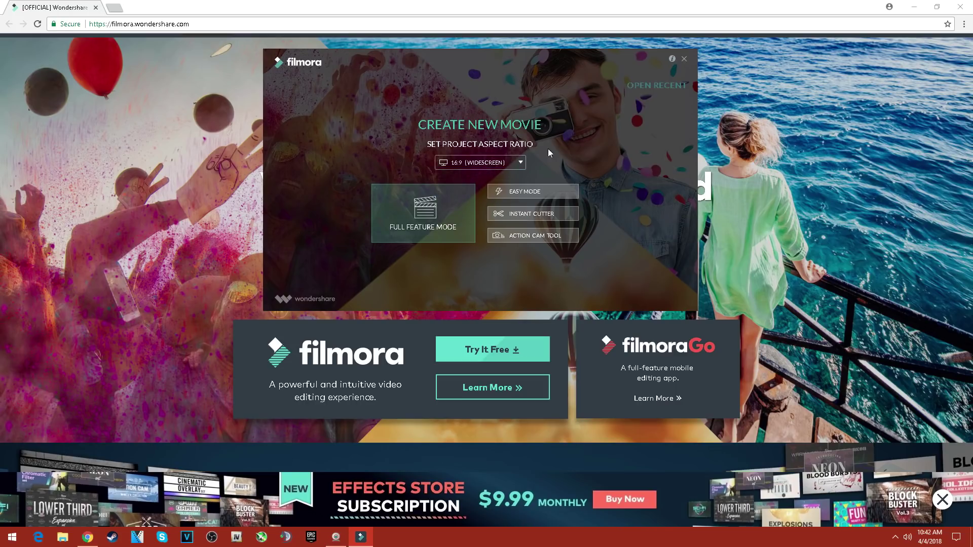
left_click(512, 161)
left_click(434, 216)
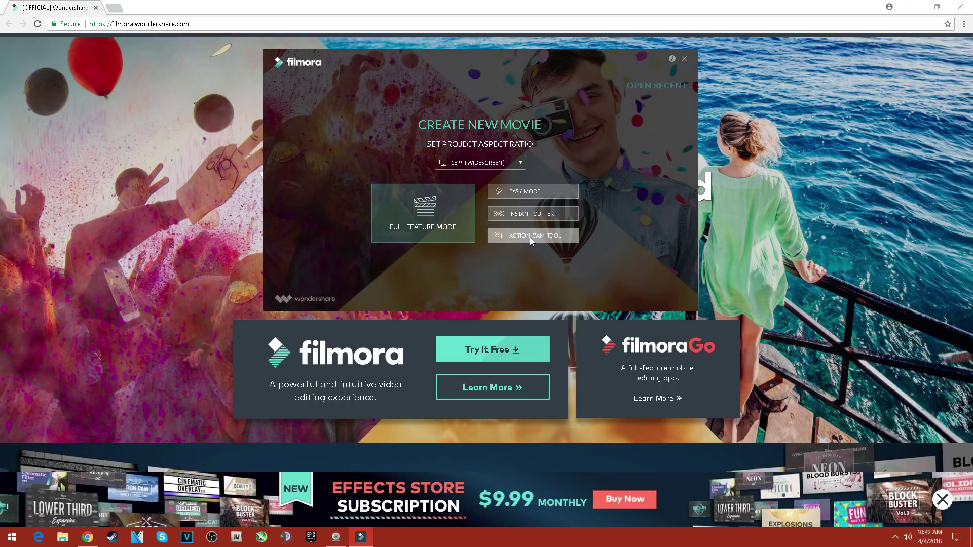
left_click(427, 209)
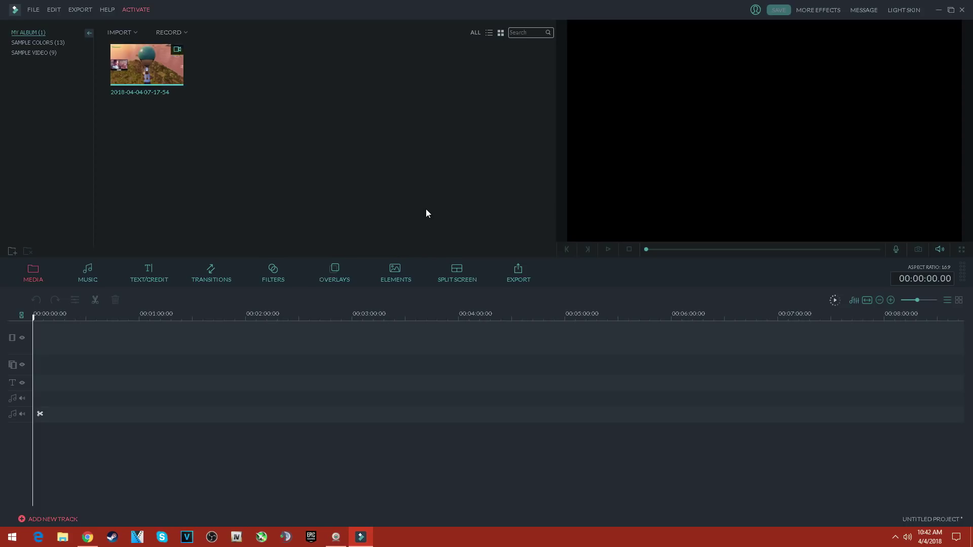
left_click(149, 69)
left_click_drag(165, 63, 47, 355)
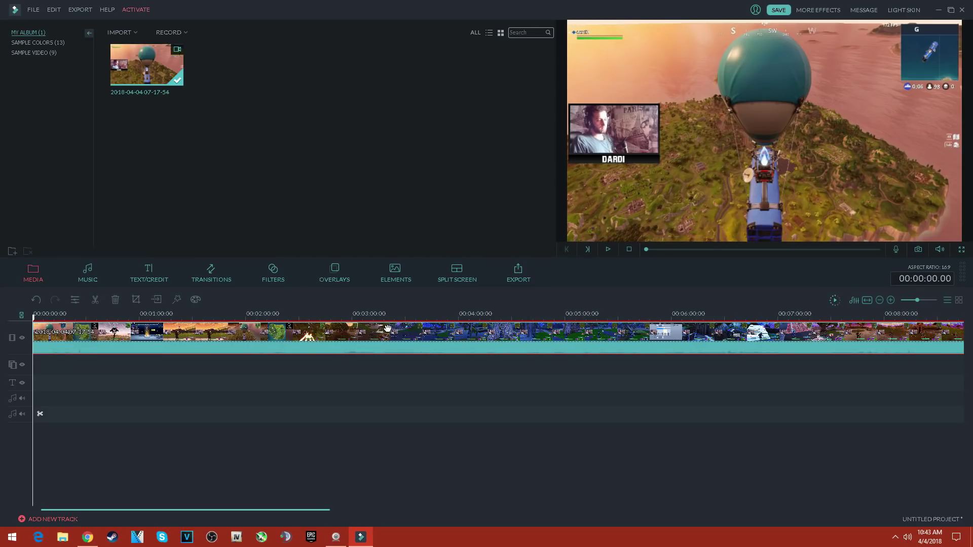
left_click_drag(36, 320, 501, 338)
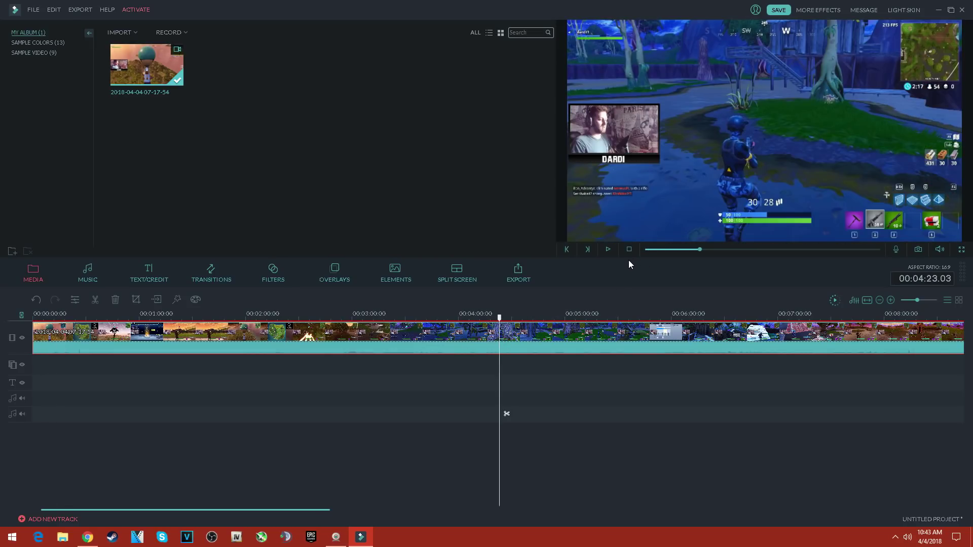
left_click_drag(513, 313, 699, 314)
left_click_drag(440, 313, 461, 313)
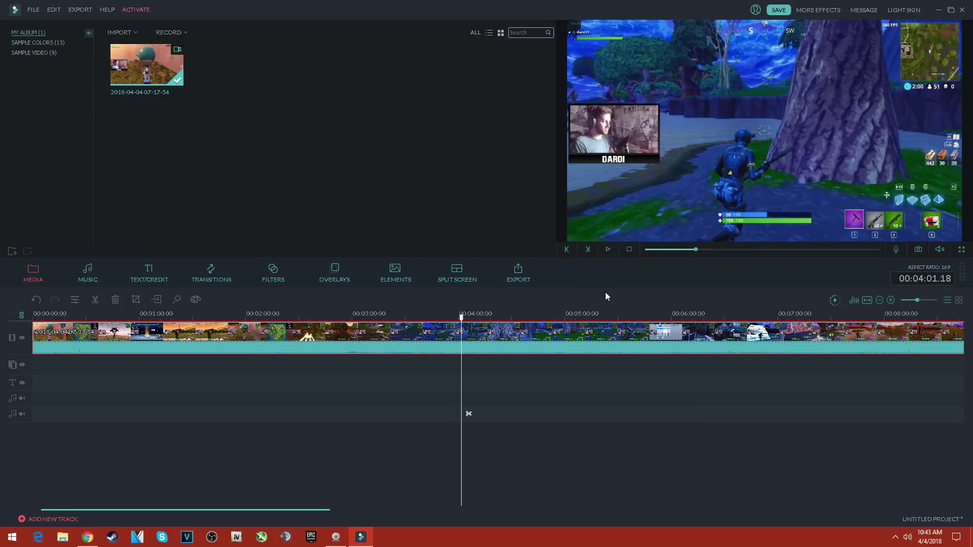
Enlarge the video preview area in both height and width.
left_click_drag(602, 335, 603, 335)
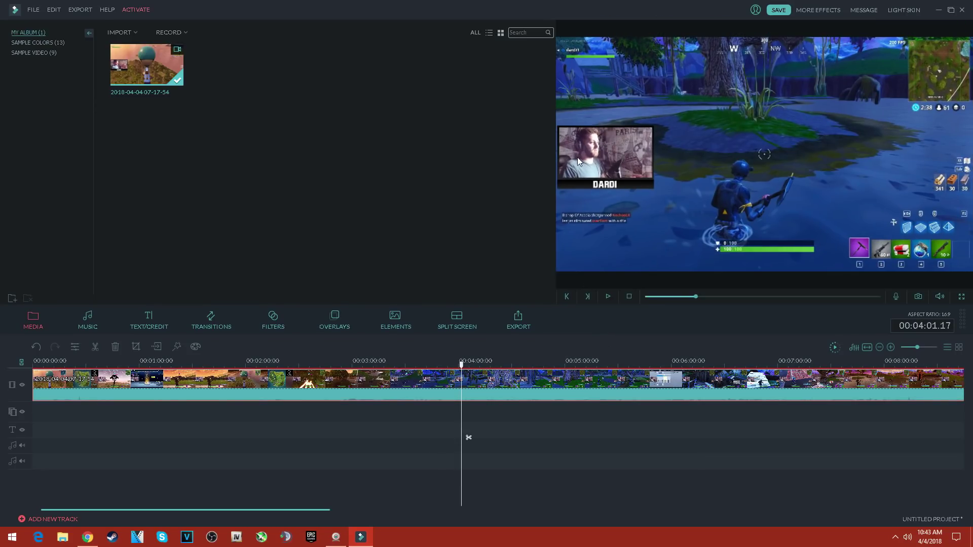
left_click_drag(555, 154, 422, 160)
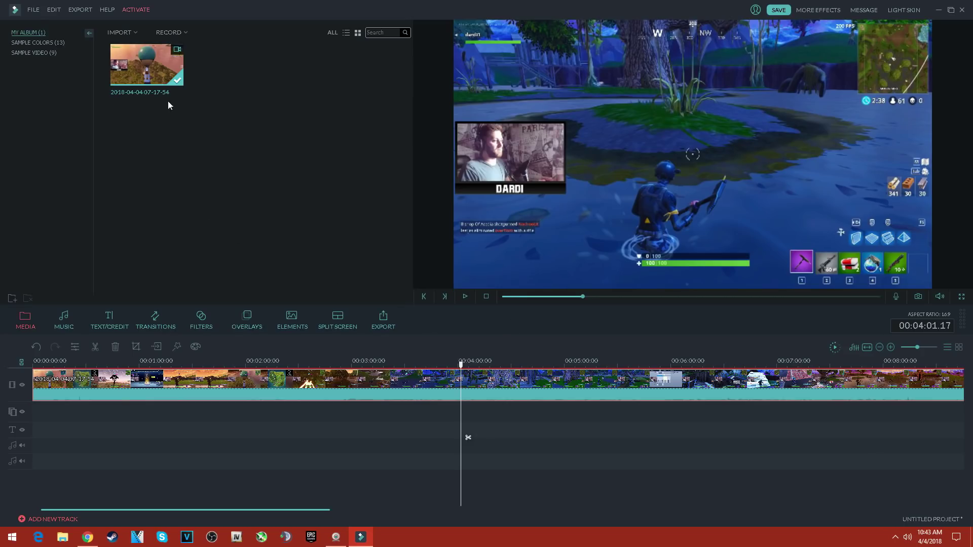
Look through the music library and the text/credit templates, and preview the Opener 1 title.
left_click(74, 316)
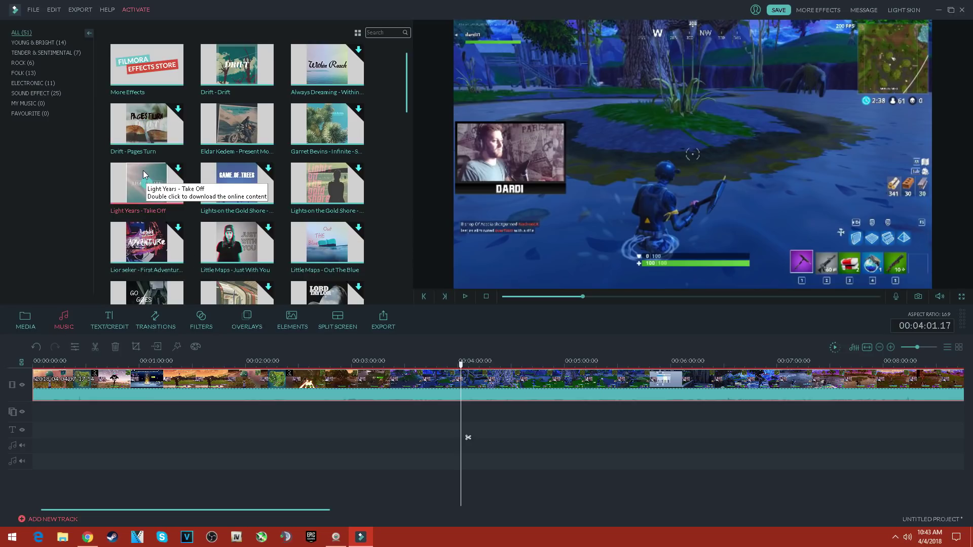
left_click(108, 320)
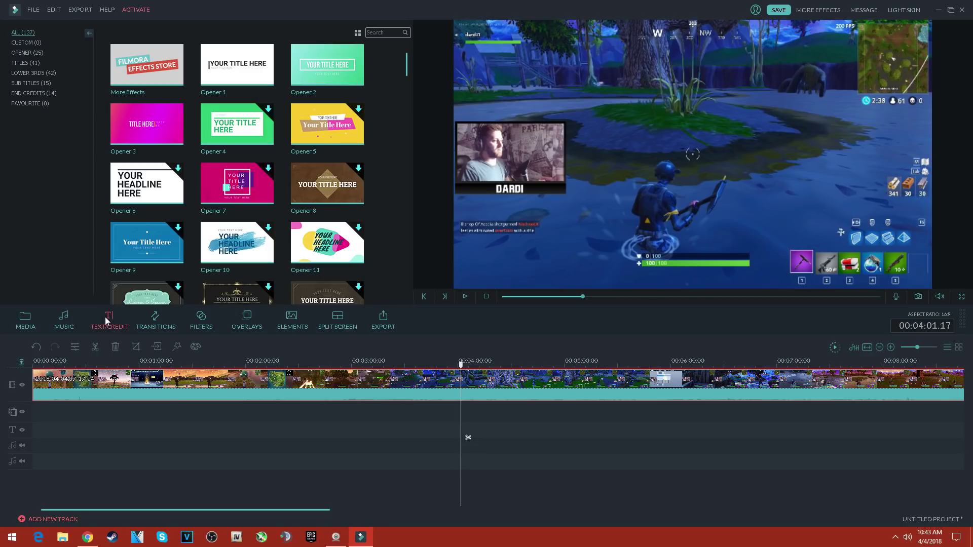
left_click(215, 59)
left_click(465, 297)
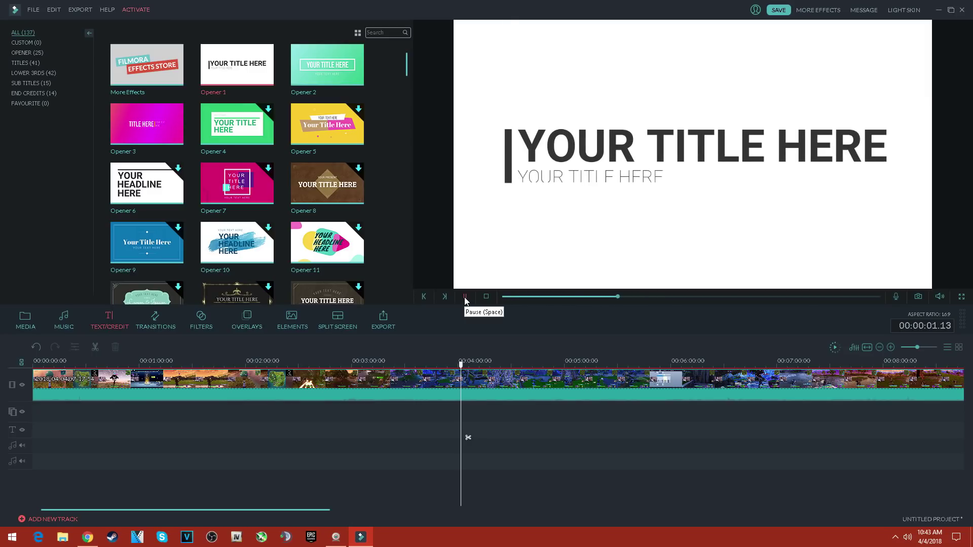
left_click(465, 298)
Check the More Effects entry among the title templates and play a moment of the timeline footage.
left_click(150, 62)
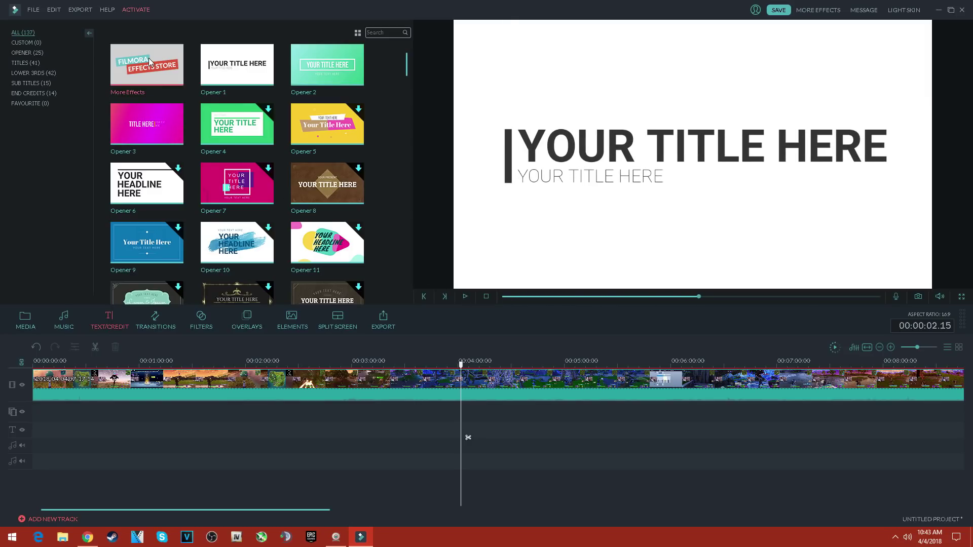
left_click(466, 297)
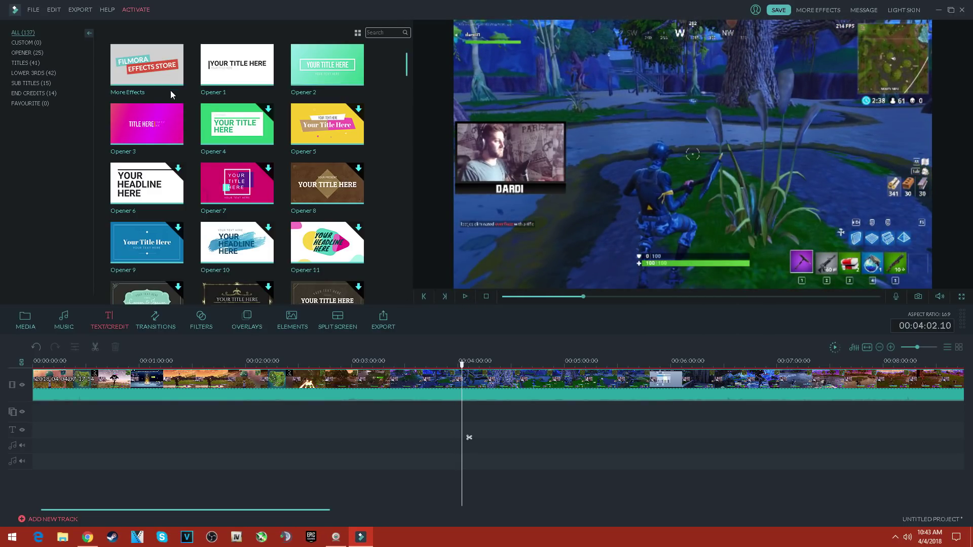
double_click(163, 81)
left_click(743, 105)
Preview the Opener 2 and Opener 3 titles and browse the rest of the title templates.
left_click(308, 80)
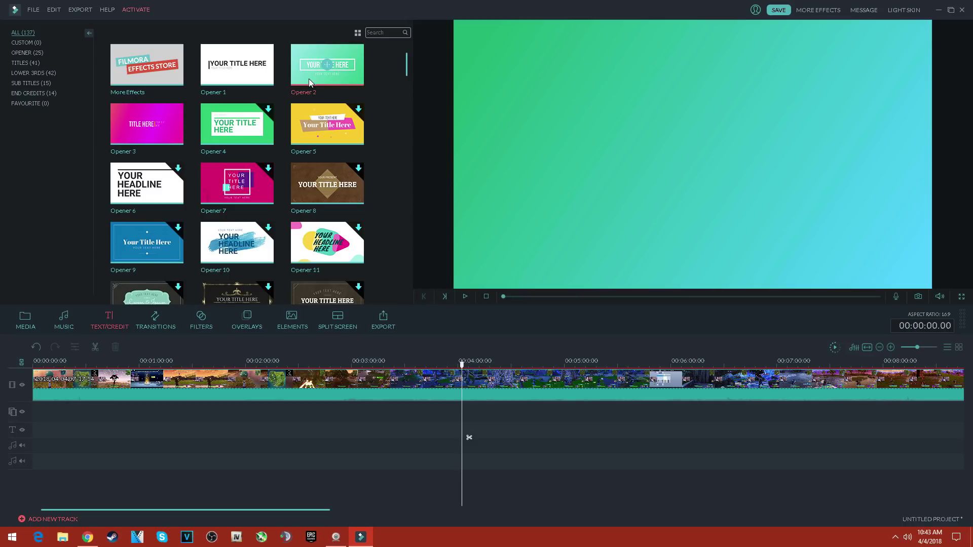
left_click(464, 296)
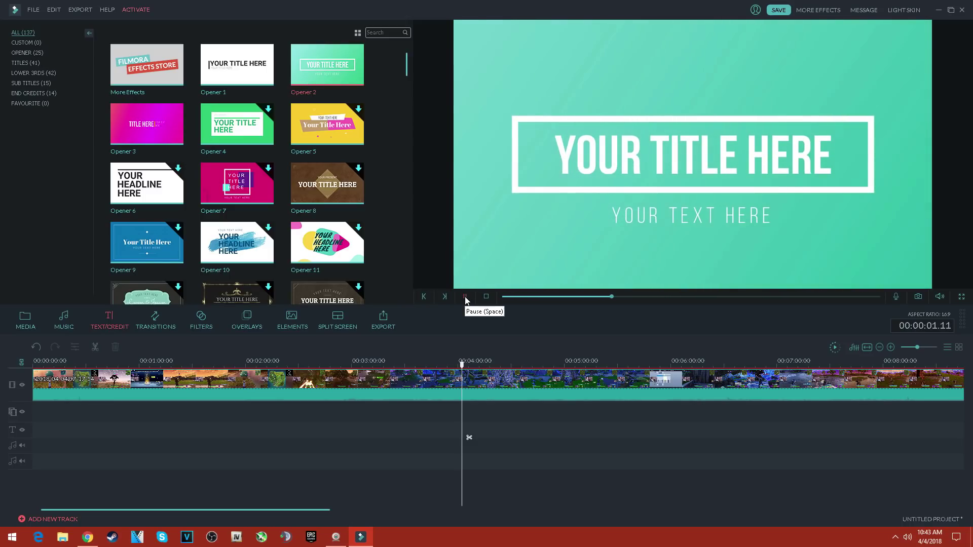
left_click(465, 296)
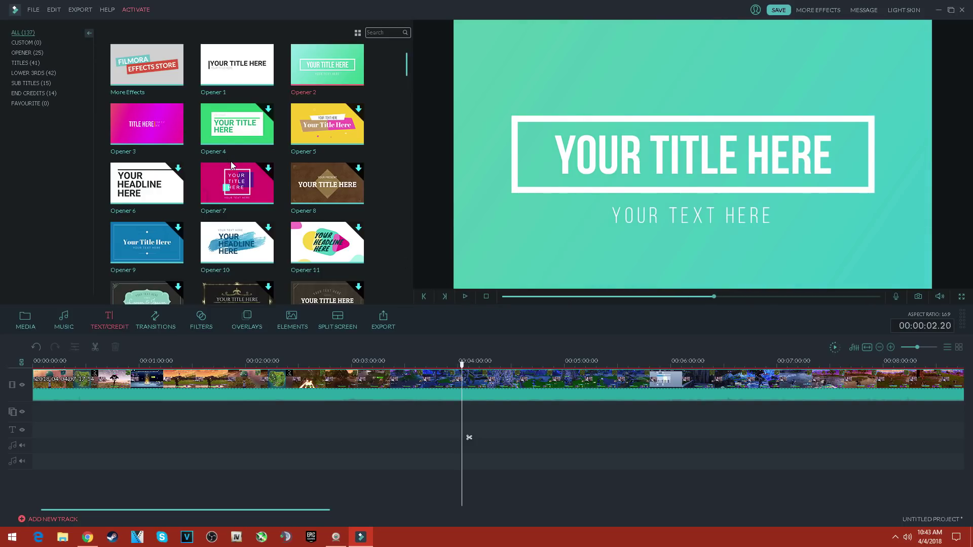
left_click(145, 131)
left_click(466, 296)
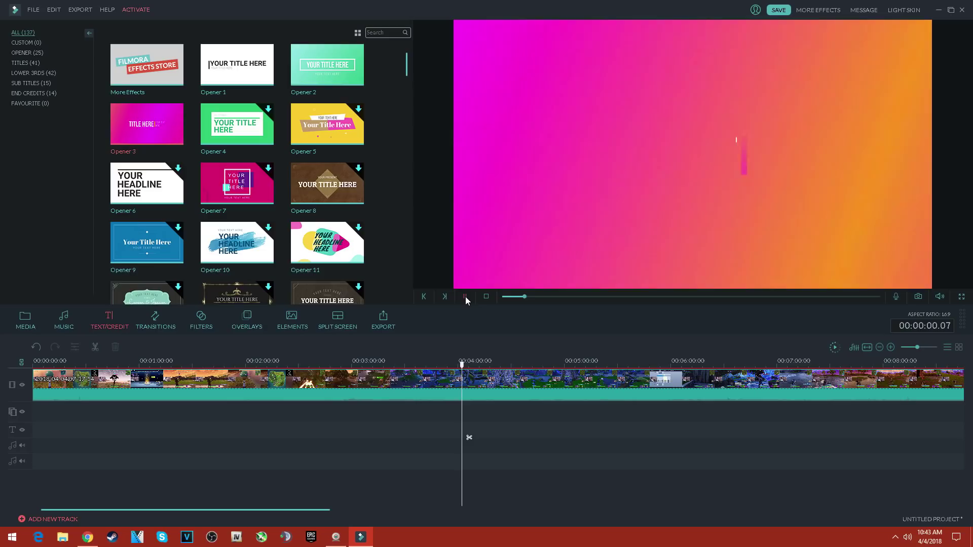
scroll(213, 192, "down", 3)
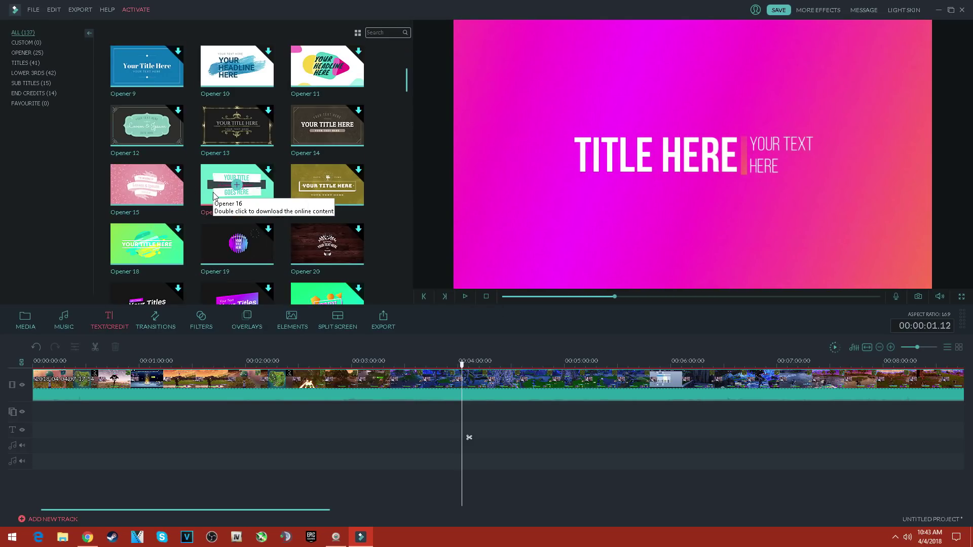
scroll(213, 193, "down", 3)
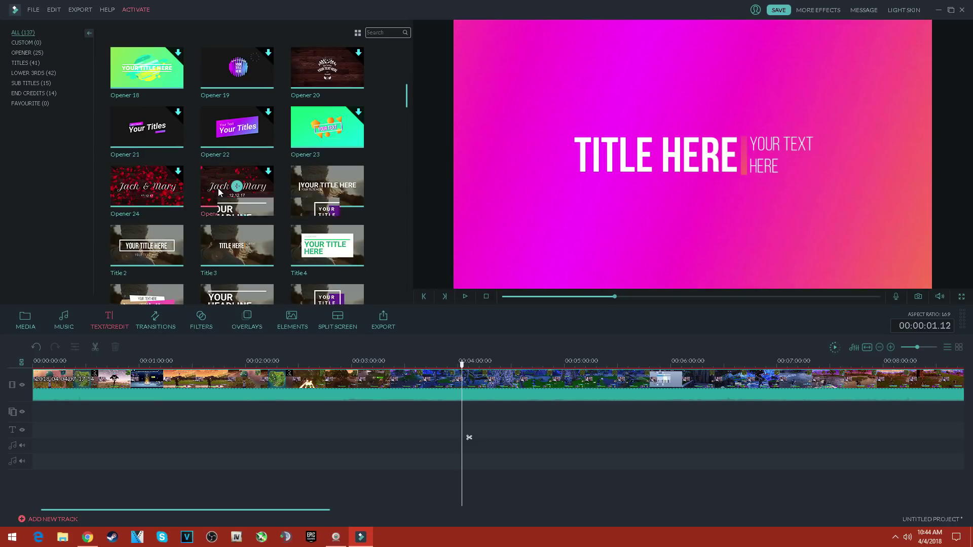
scroll(219, 192, "down", 12)
scroll(219, 192, "up", 18)
Insert the Opener 1 title at the start of the video track before the gameplay clip and play it back.
left_click_drag(232, 79, 37, 381)
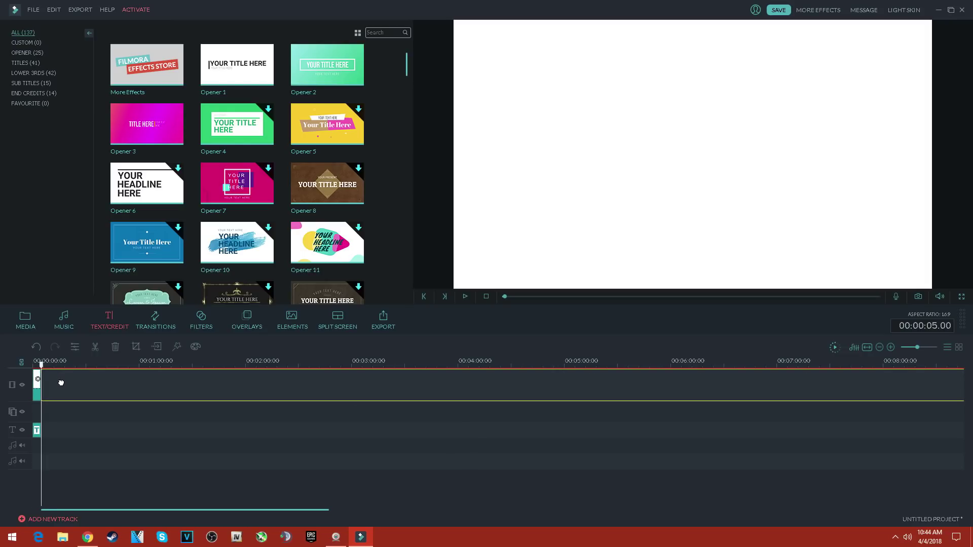
left_click(466, 296)
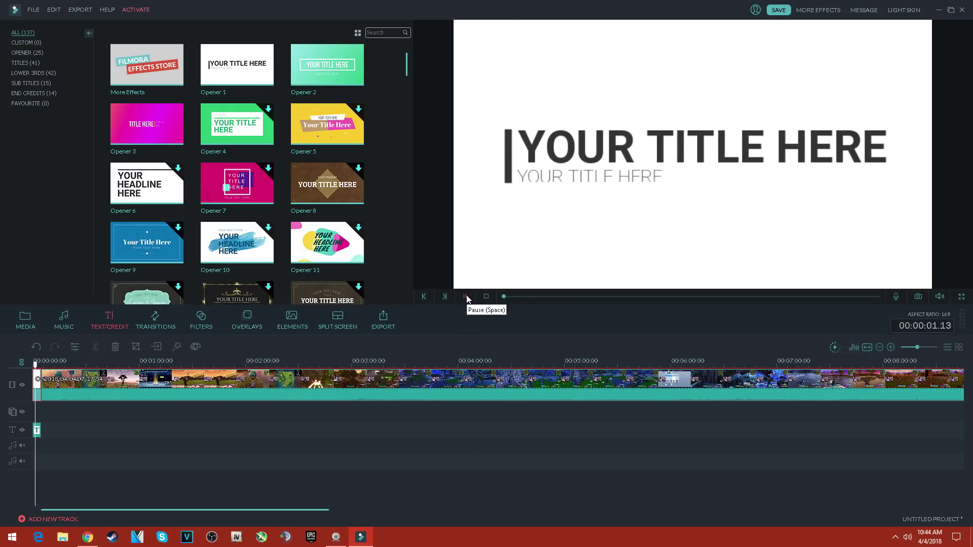
left_click(466, 297)
Open the Opener 1 title for editing and replace its main heading with the creator's full name in capitals.
left_click_drag(916, 347, 926, 348)
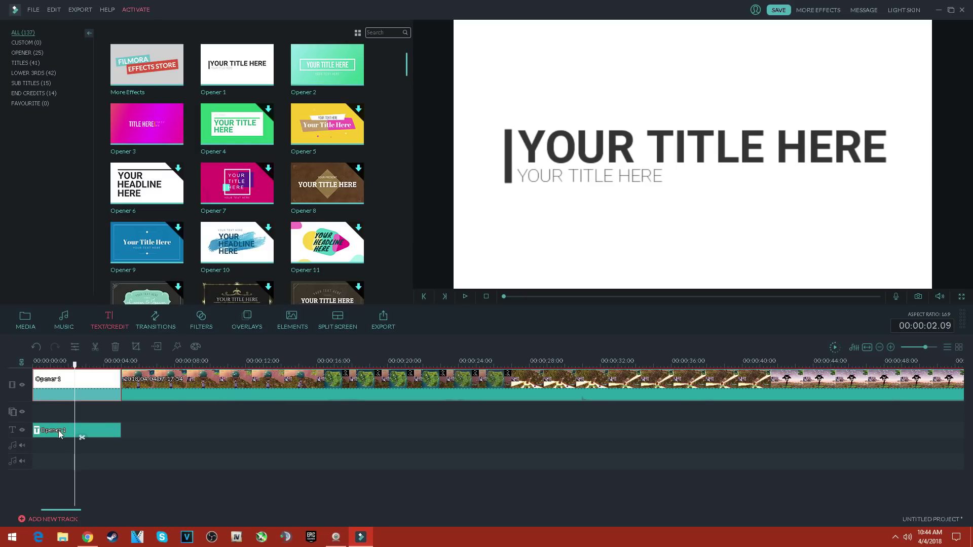
double_click(108, 389)
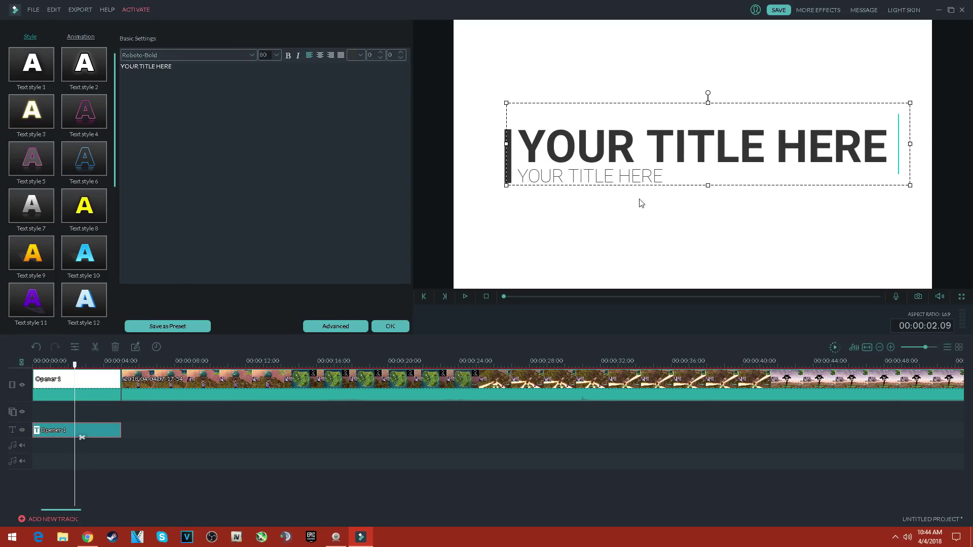
left_click(608, 147)
left_click(862, 147)
left_click(888, 148)
left_click_drag(888, 148, 524, 148)
type("darda")
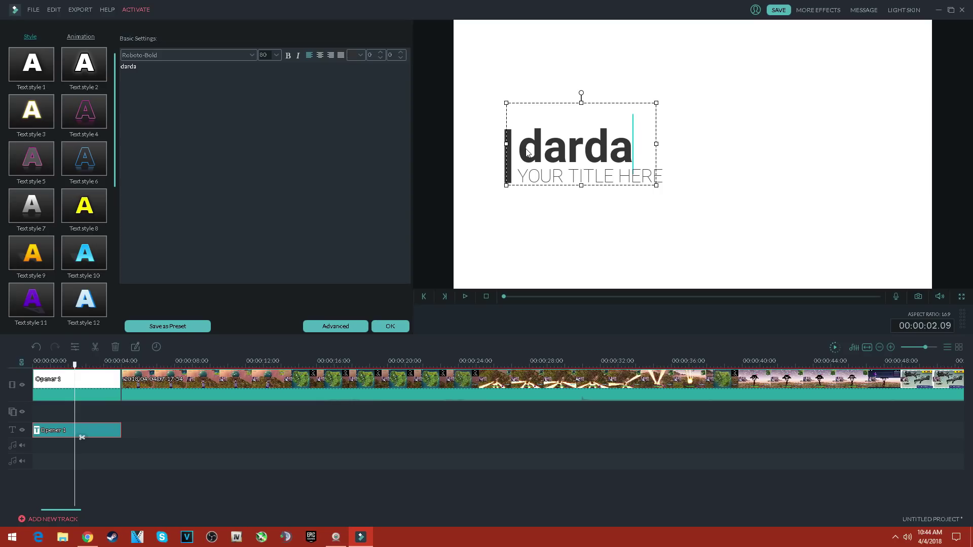
key("BackSpace")
key("BackSpace")
key("BackSpace")
key("BackSpace")
key("BackSpace")
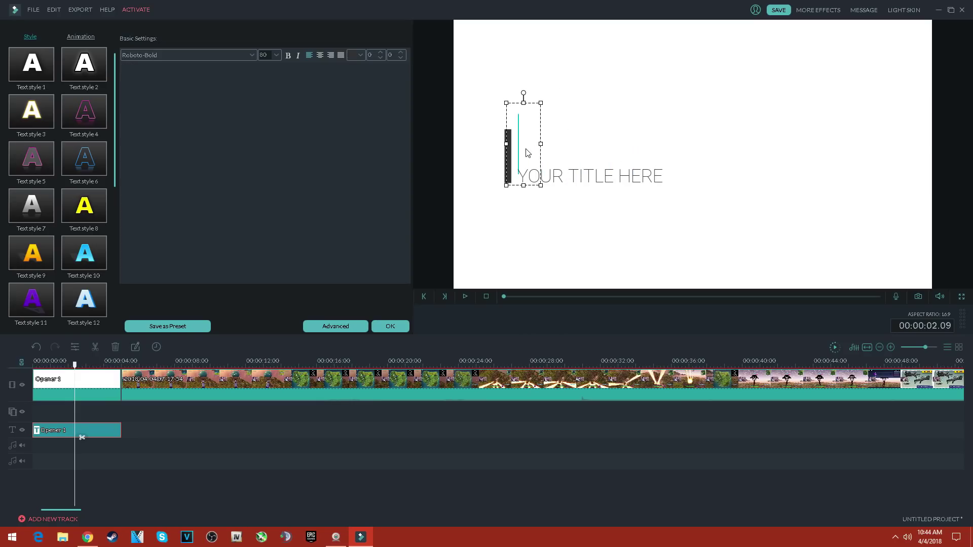
type("DARDAN ")
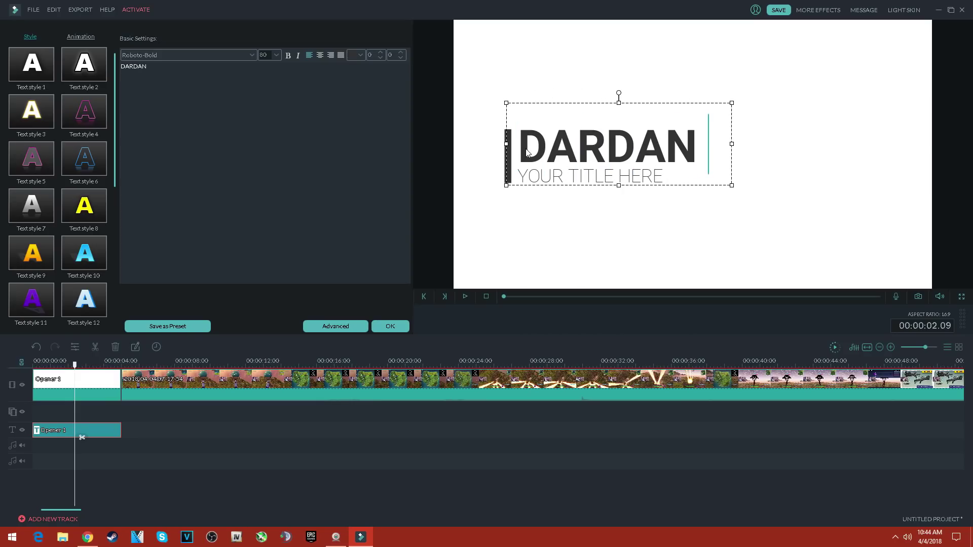
type("HUSAJ")
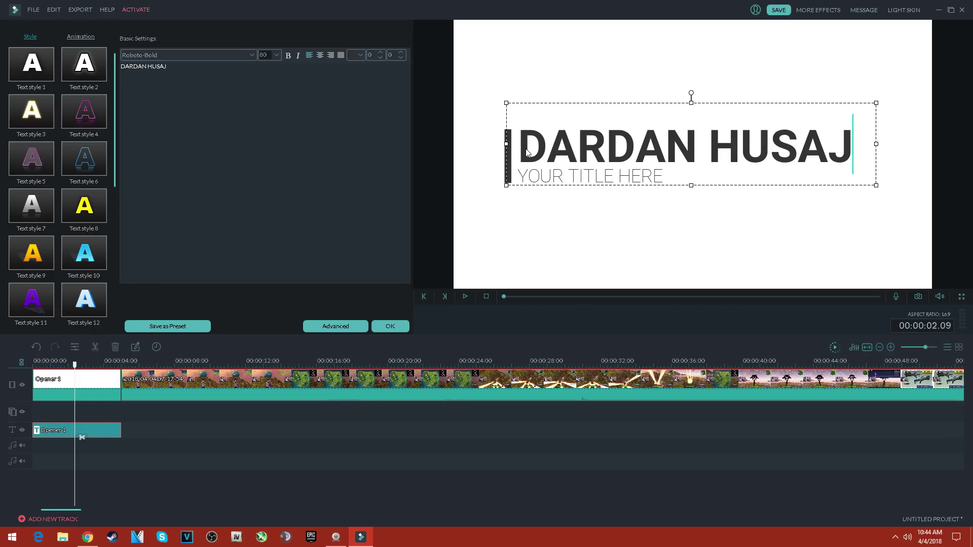
Replace the opener's thin subtitle line with GAMING FORTNITE.
left_click(659, 177)
key("BackSpace")
key("BackSpace")
key("BackSpace")
key("BackSpace")
key("BackSpace")
key("BackSpace")
key("BackSpace")
key("BackSpace")
key("BackSpace")
key("BackSpace")
key("BackSpace")
key("BackSpace")
key("BackSpace")
key("BackSpace")
key("BackSpace")
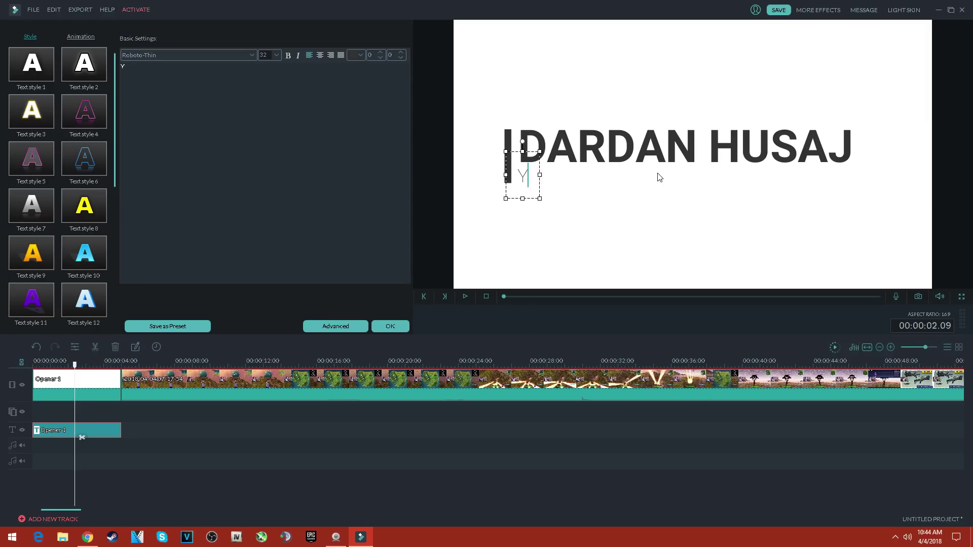
type("GA")
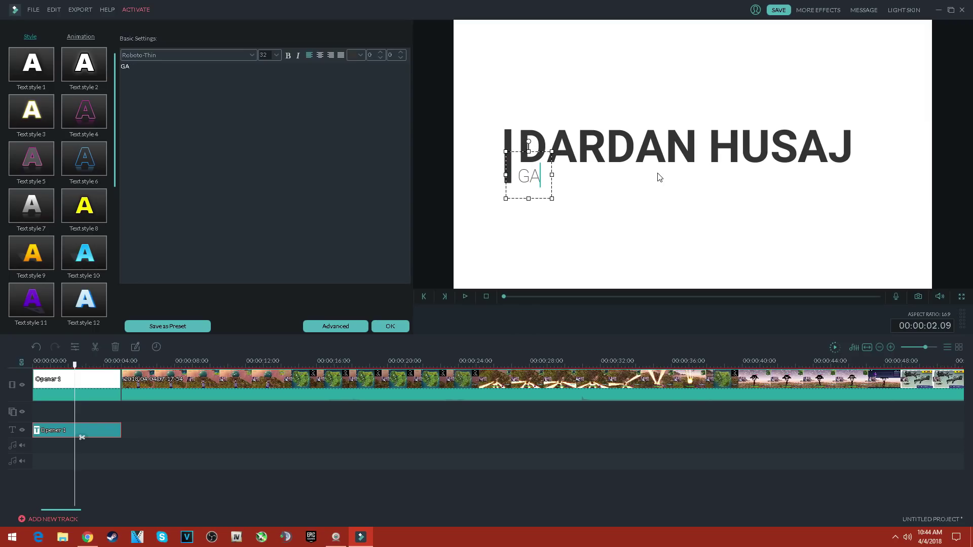
type("MING FORTNITE")
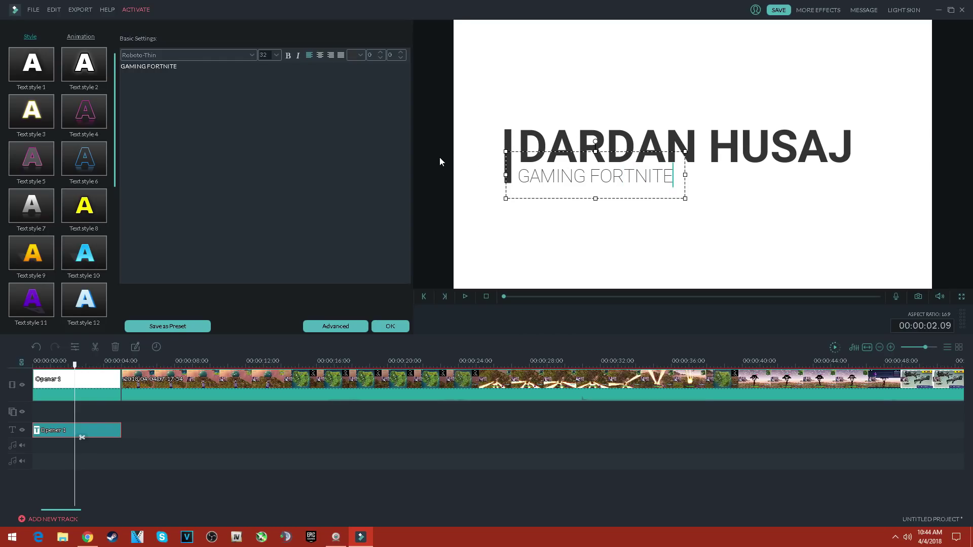
Play the edited opener from the beginning and accept the title text changes.
left_click_drag(75, 364, 33, 365)
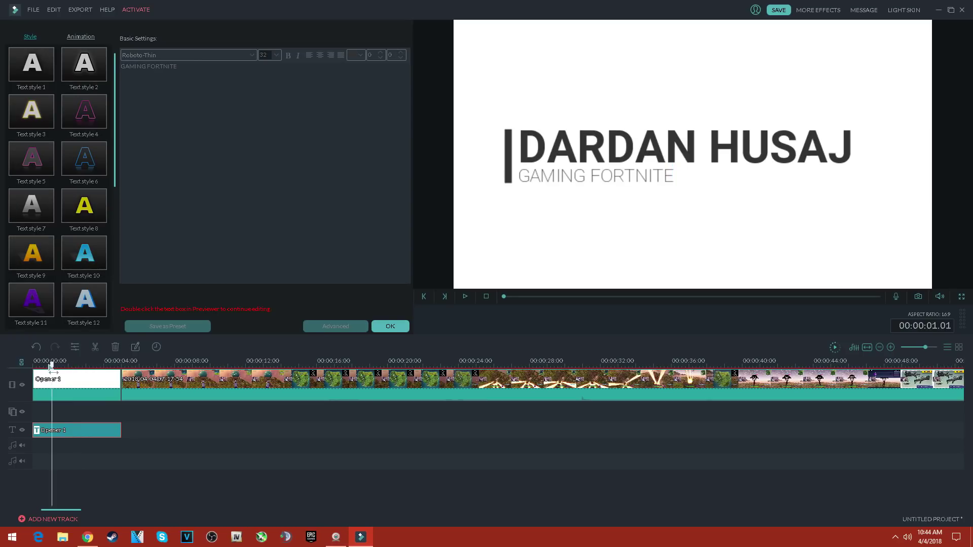
left_click(465, 296)
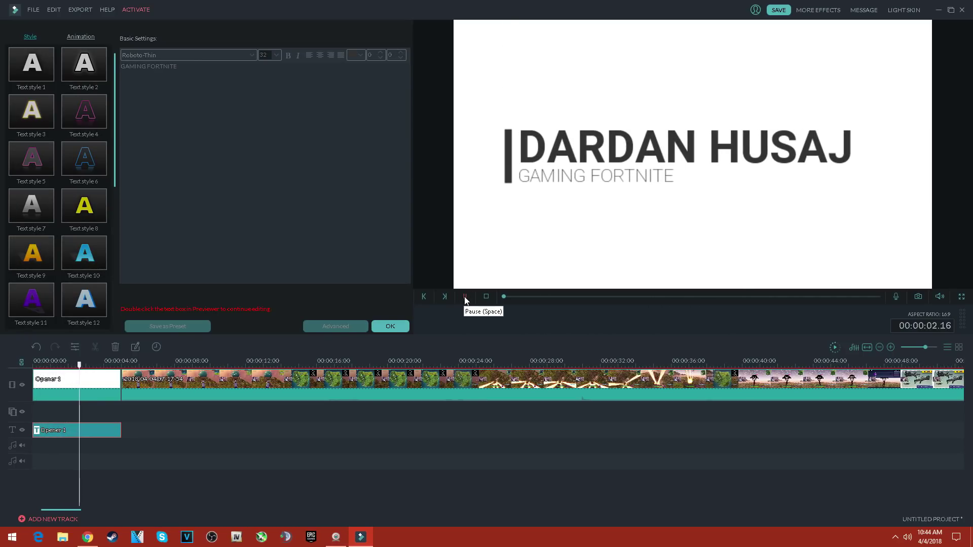
left_click(464, 297)
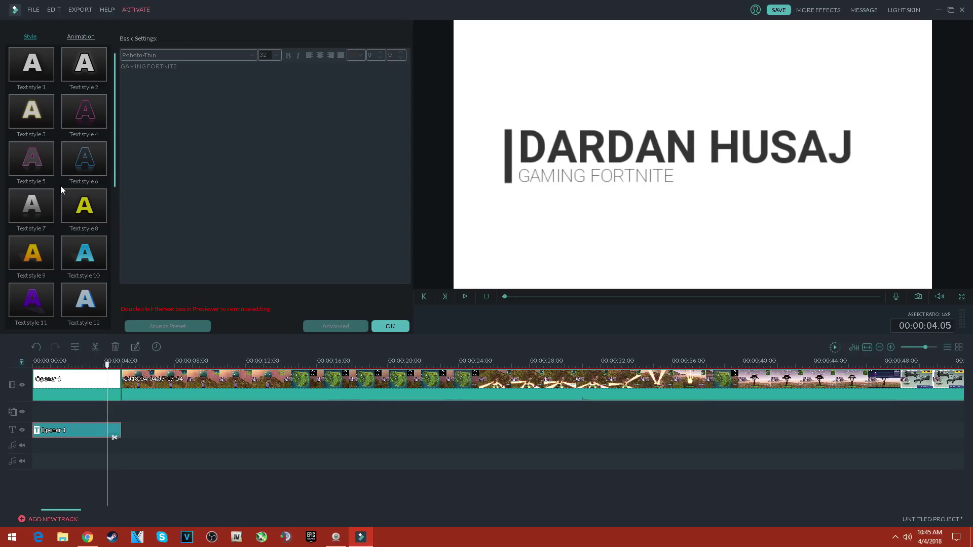
left_click(387, 326)
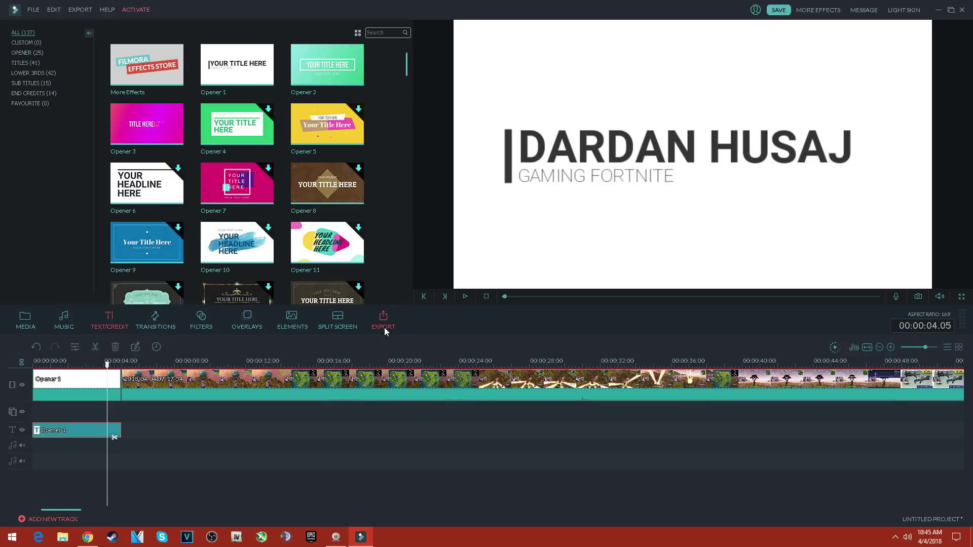
Preview the Bar and Blind transitions from the transition library.
left_click(155, 327)
left_click(164, 121)
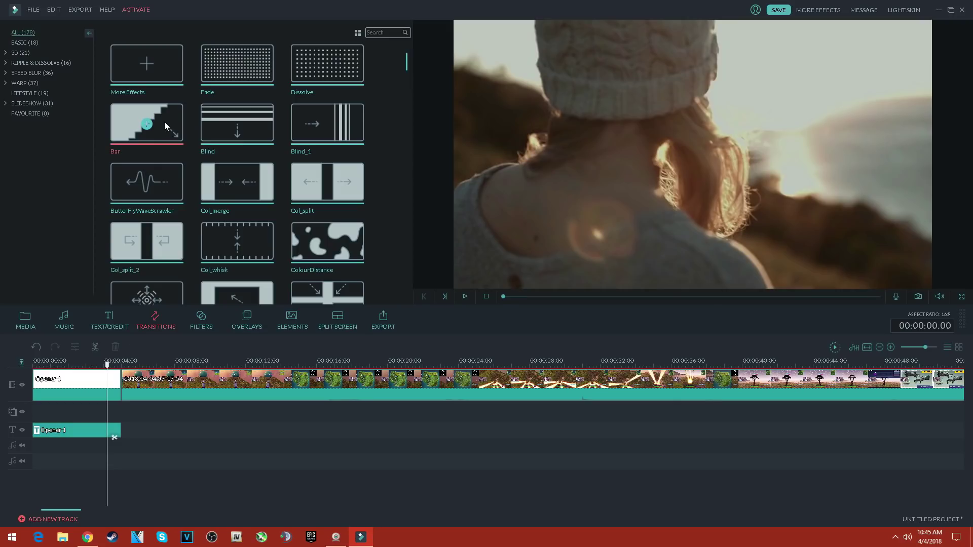
left_click(463, 297)
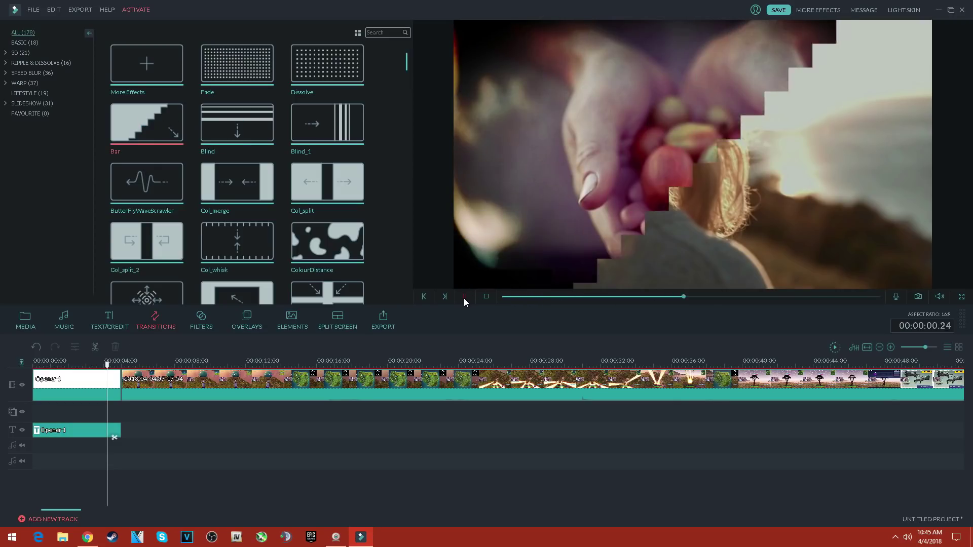
left_click(254, 129)
left_click(465, 297)
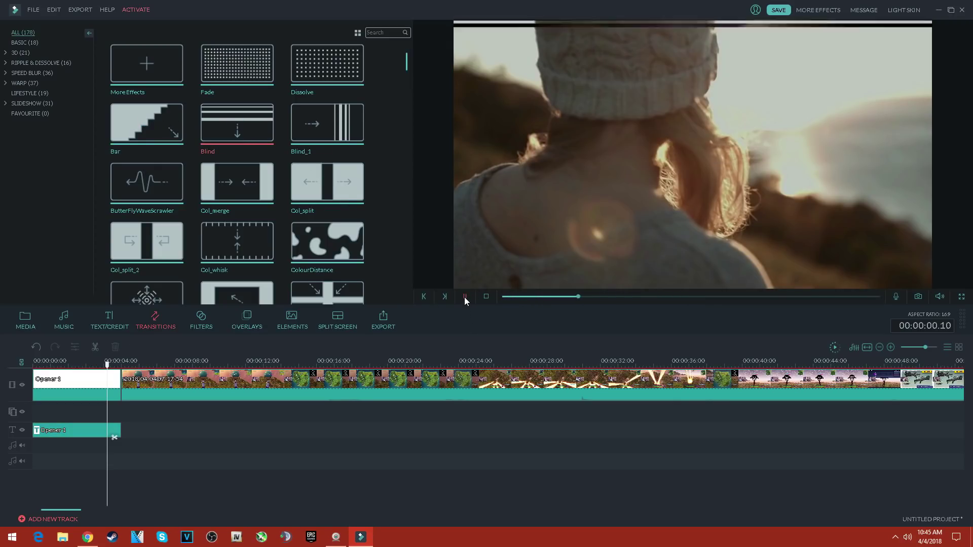
Browse further through the transition library and preview the Cross Roll 3 transition.
left_click(329, 226)
scroll(330, 223, "down", 2)
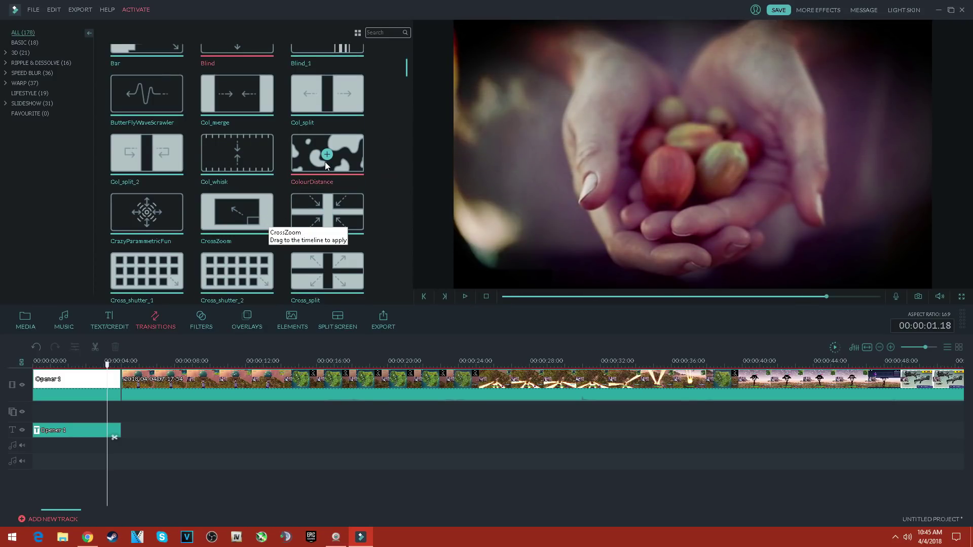
scroll(324, 167, "down", 5)
scroll(324, 173, "down", 15)
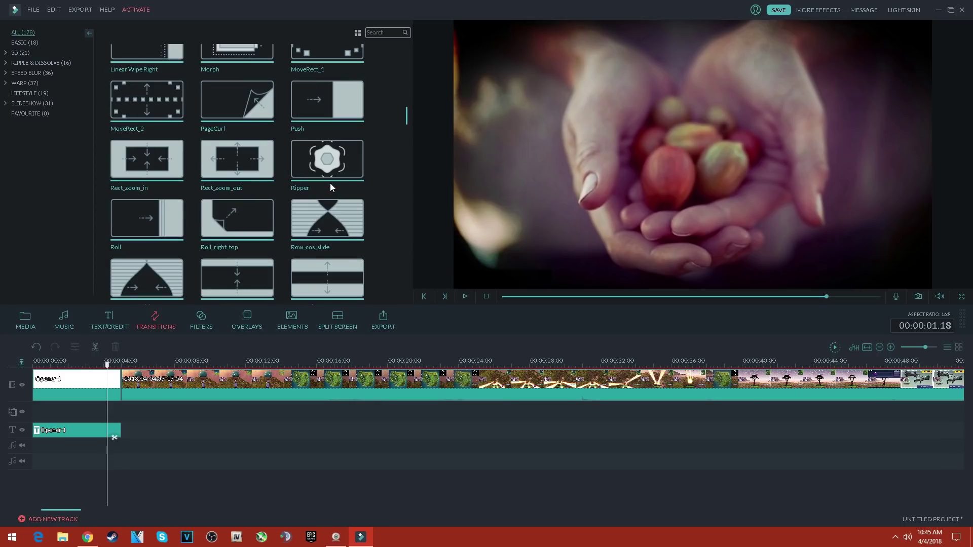
scroll(332, 188, "down", 3)
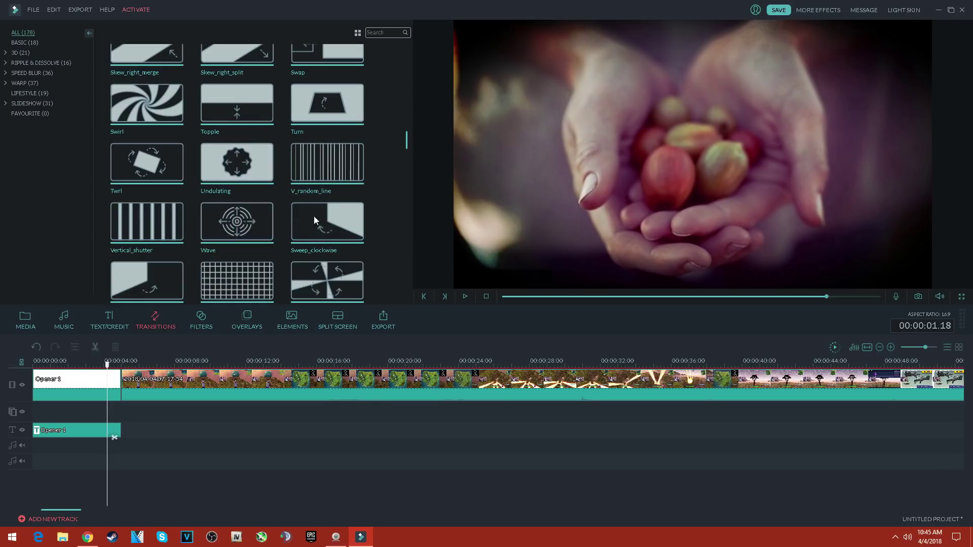
scroll(264, 231, "down", 10)
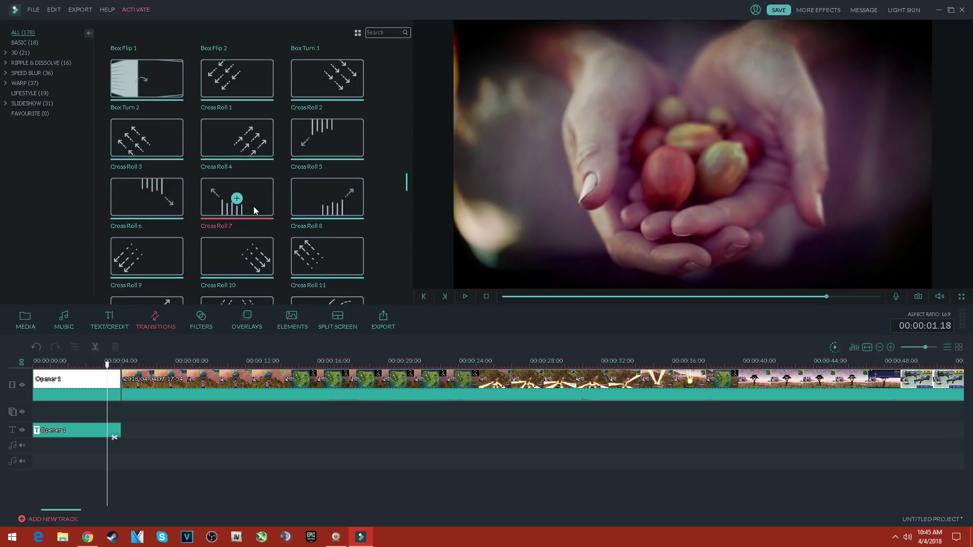
left_click(162, 146)
left_click(465, 296)
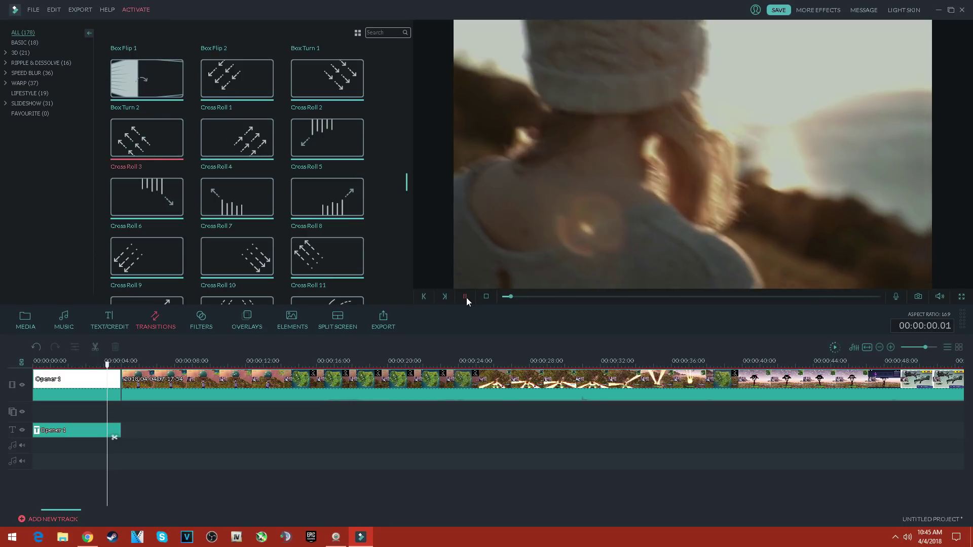
left_click(465, 296)
Place the Cross Roll 3 transition between Opener 1 and the gameplay clip and play the video from the beginning.
mouse_move(166, 144)
left_click_drag(116, 391, 118, 391)
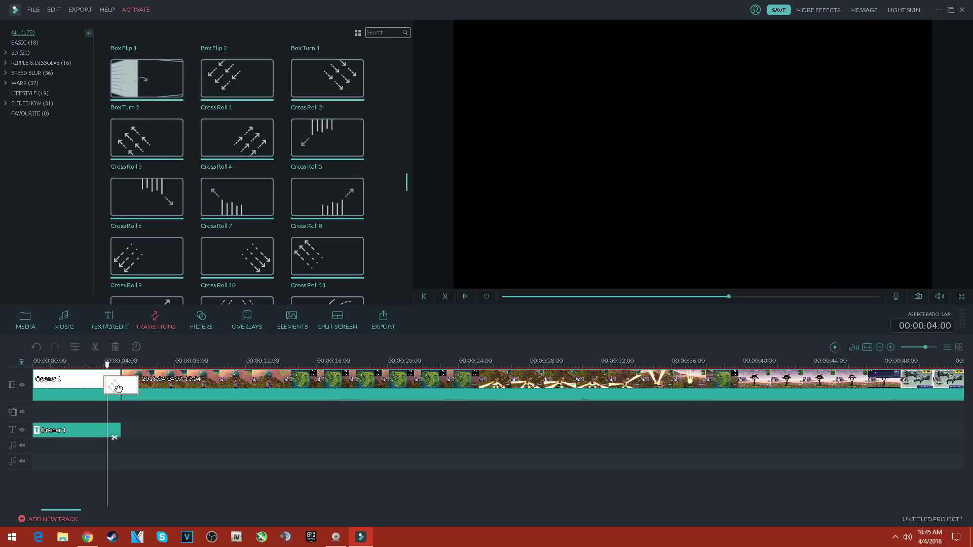
mouse_move(308, 242)
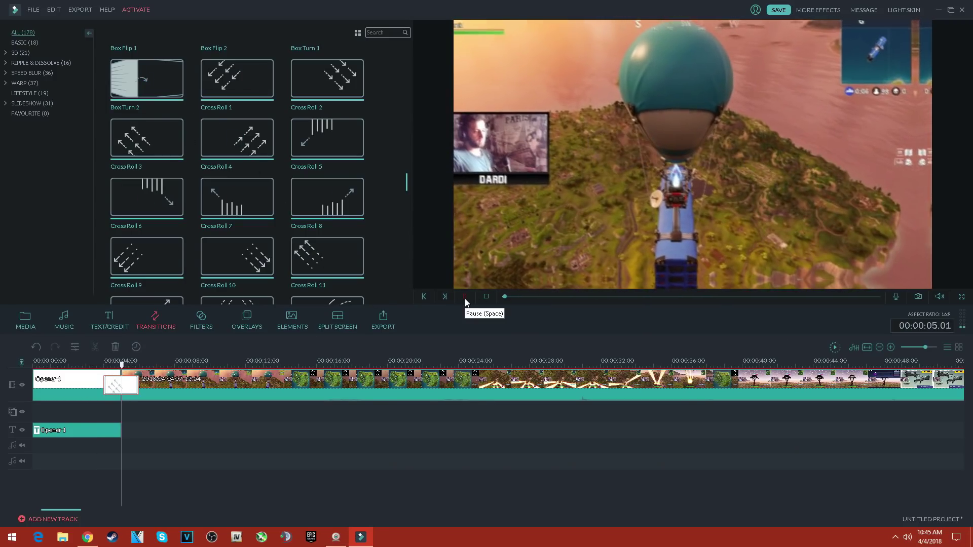
left_click(463, 299)
left_click(99, 384)
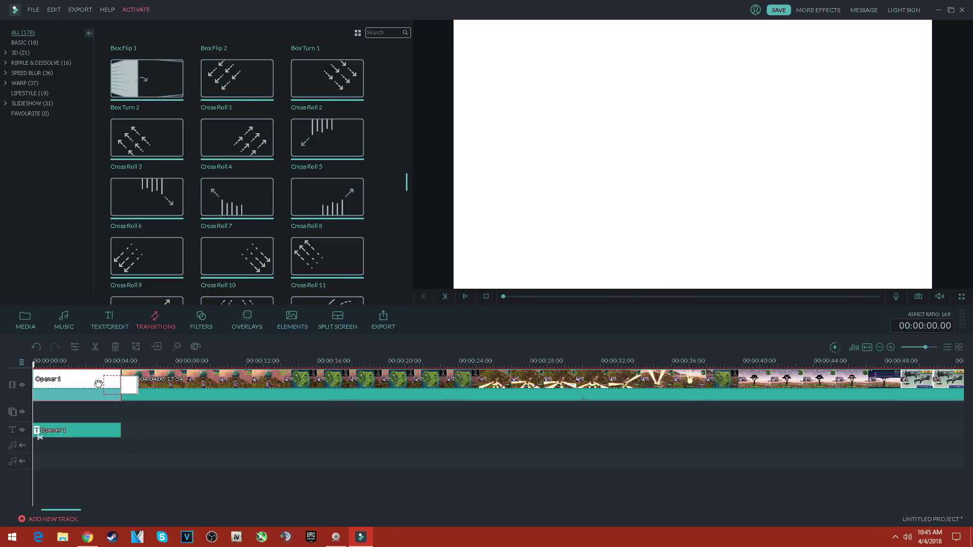
left_click(464, 296)
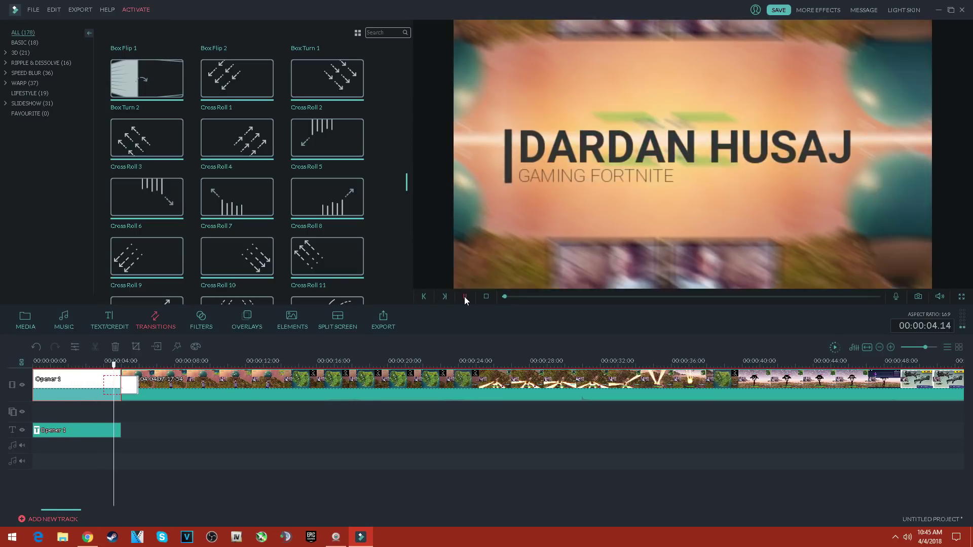
left_click(464, 296)
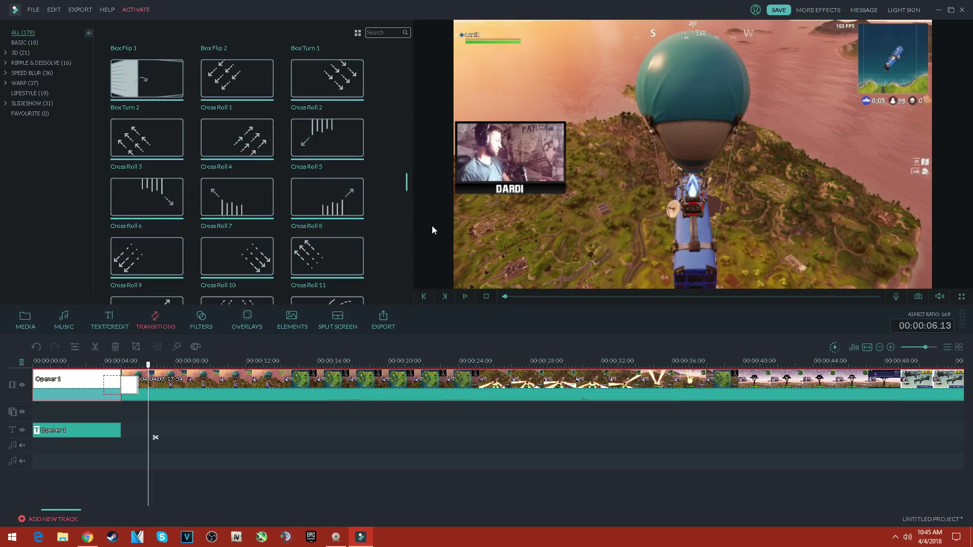
Open the filter library, shift the Cross Roll 3 transition to the gameplay clip's start and delete it.
left_click(201, 318)
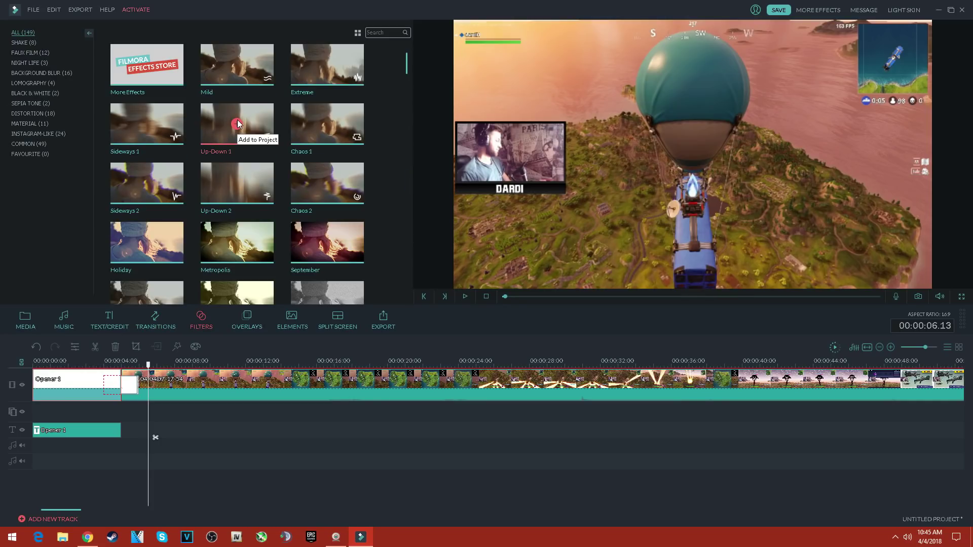
left_click_drag(132, 387, 144, 387)
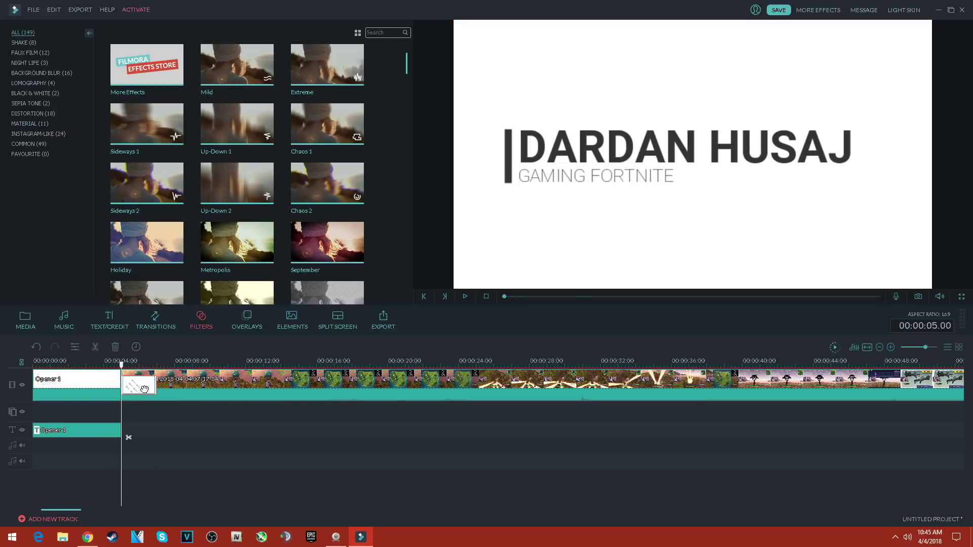
right_click(141, 390)
left_click(178, 482)
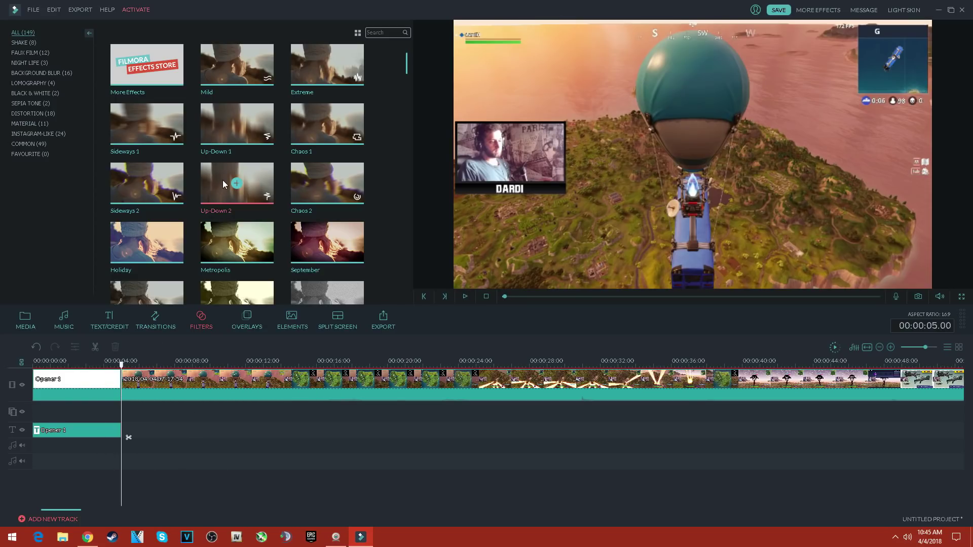
Preview the Up-Down 2 filter and undo the deletion of the Cross Roll 3 transition.
left_click(224, 184)
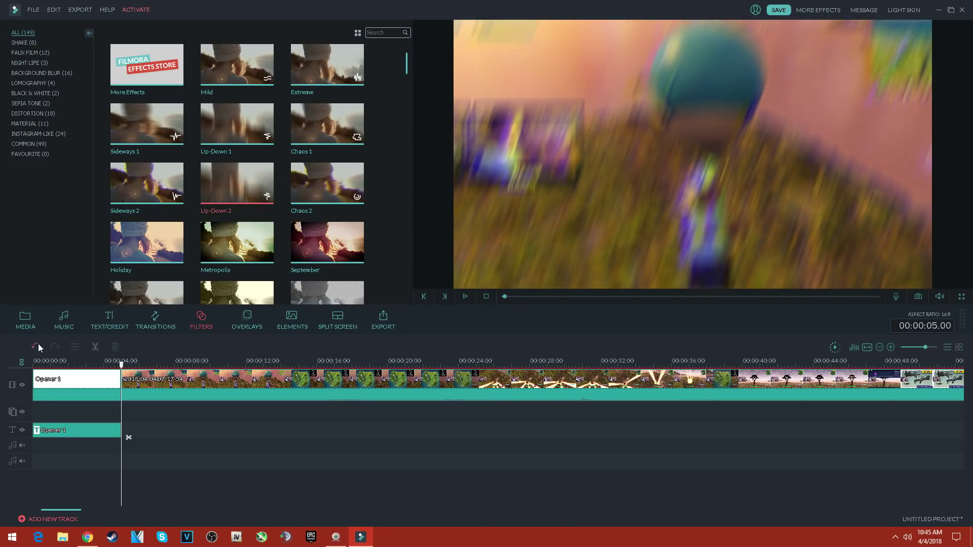
left_click(36, 347)
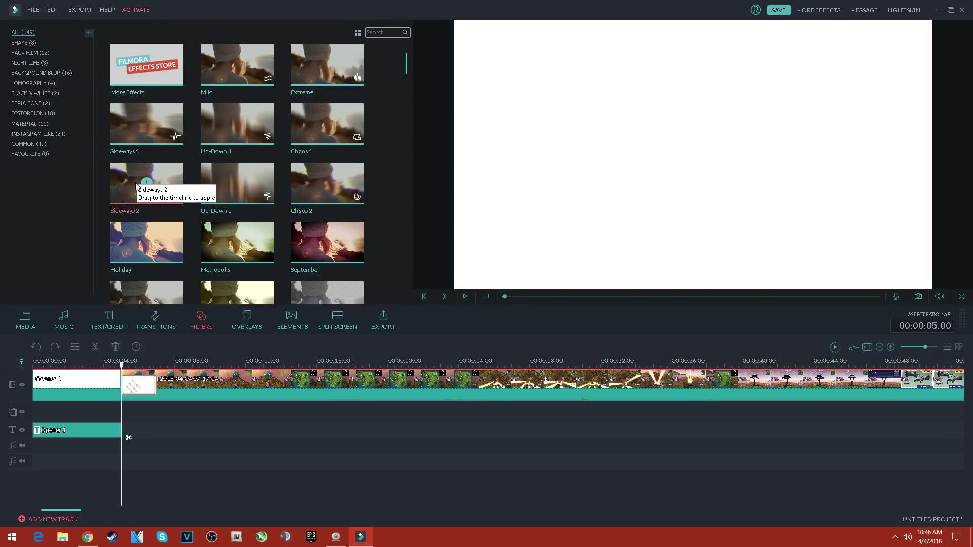
Add the Sideways 2 filter across the cut between Opener 1 and the gameplay clip and play it back.
left_click_drag(129, 178, 106, 385)
left_click(465, 297)
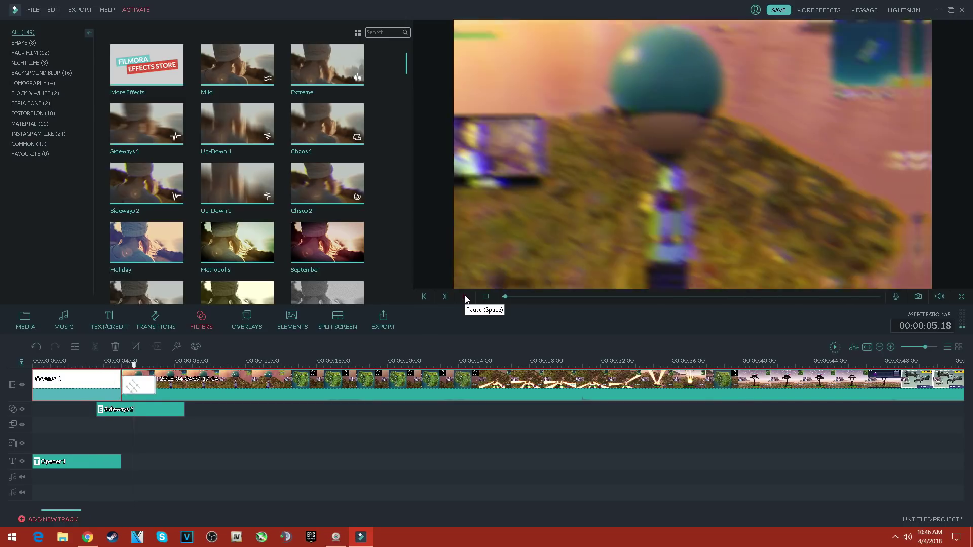
left_click(464, 297)
Delete the Cross Roll 3 transition at the gameplay clip's start and play the video from the beginning.
right_click(140, 381)
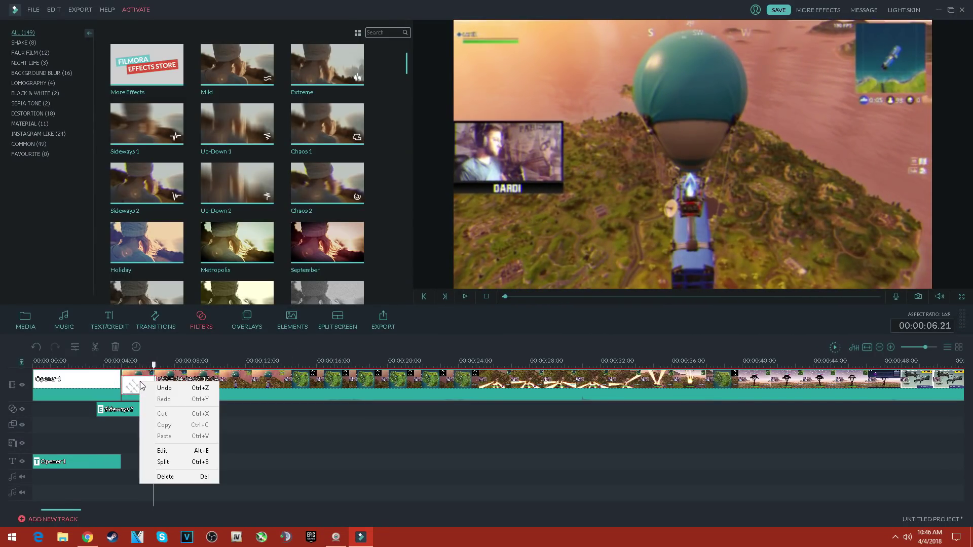
left_click(174, 474)
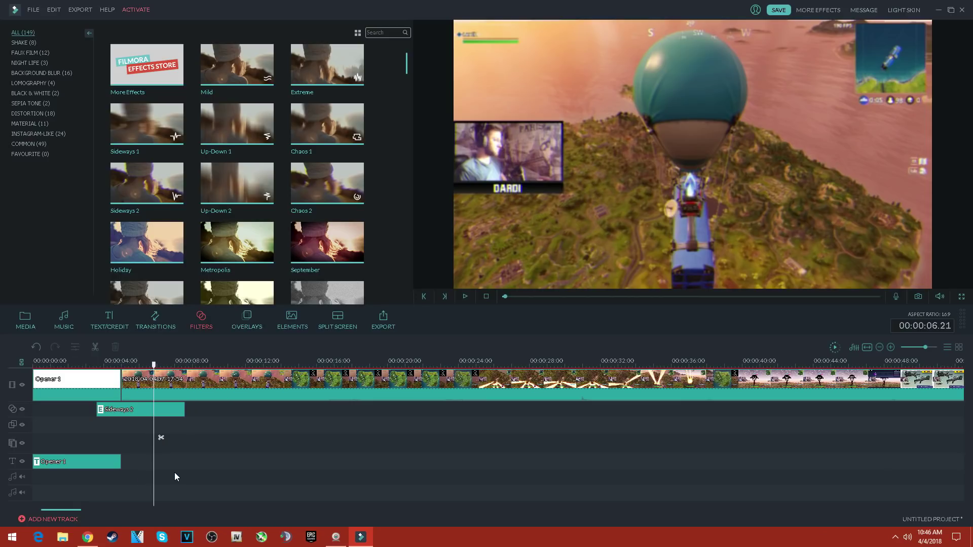
left_click(98, 378)
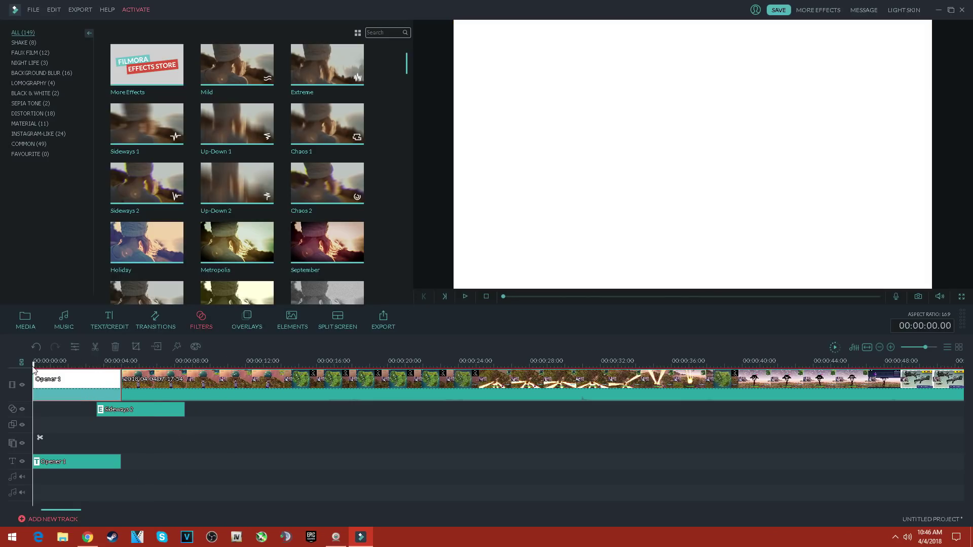
left_click(465, 296)
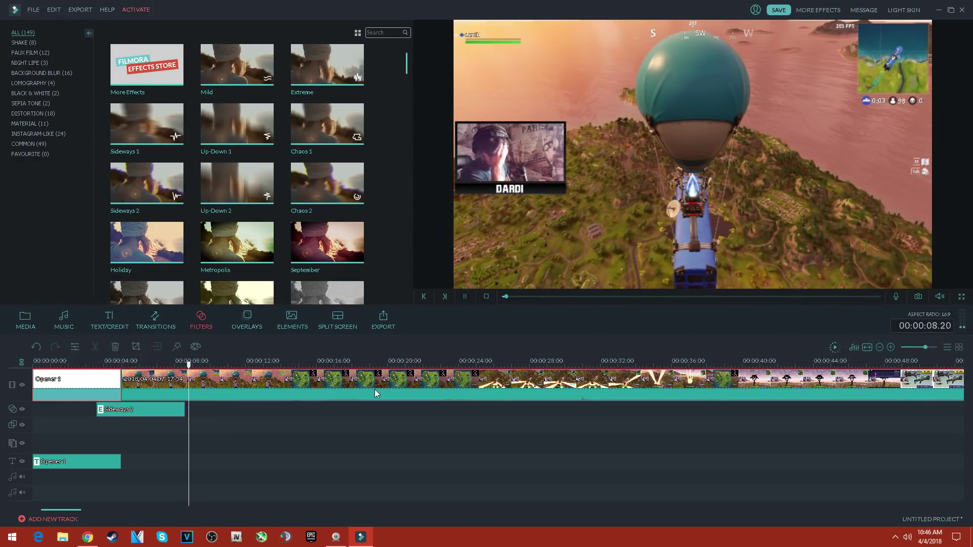
left_click(466, 298)
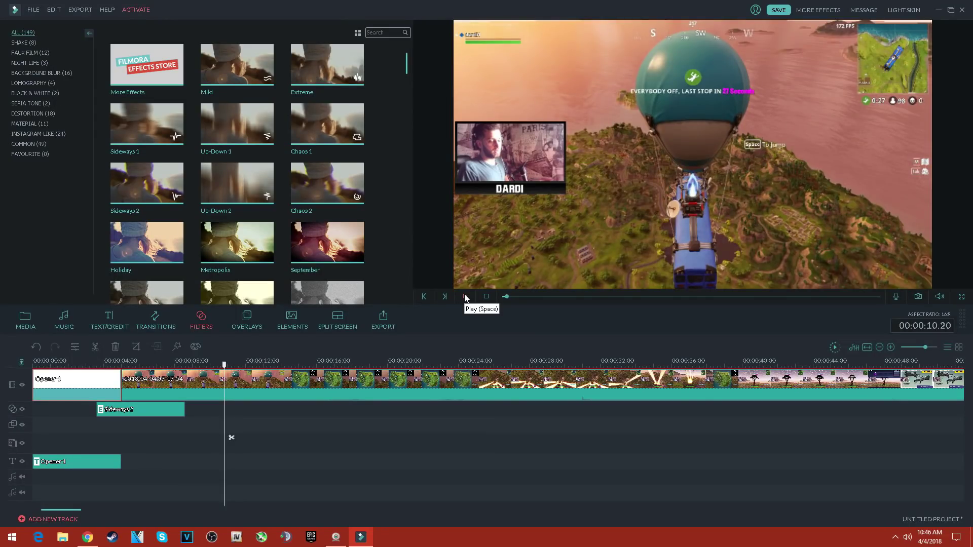
Open the overlay library and preview the Cinema 21:9 overlay on the gameplay.
left_click(246, 319)
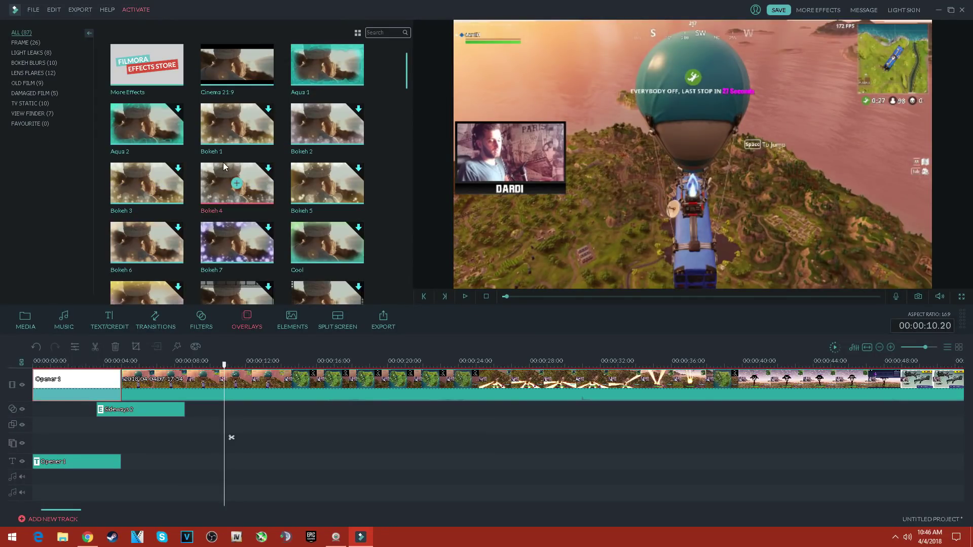
left_click(216, 62)
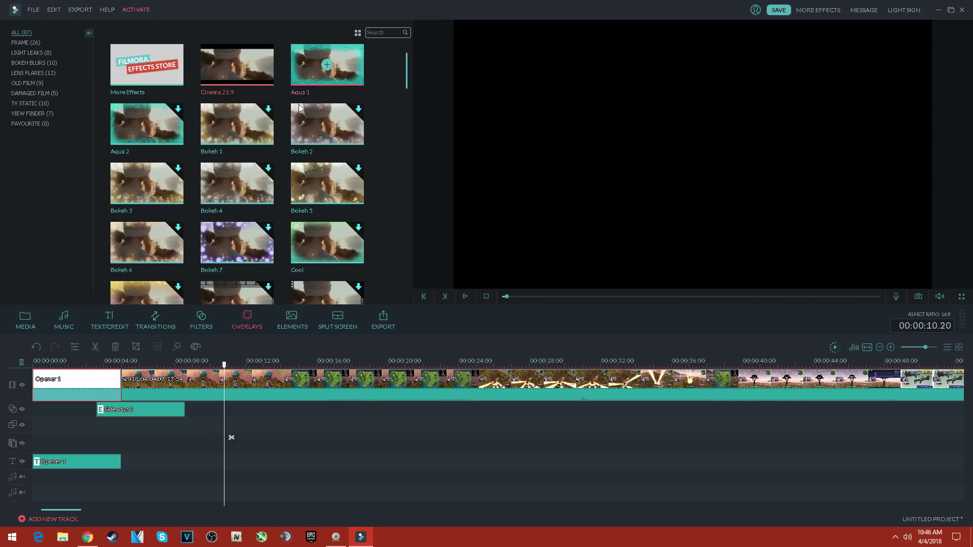
left_click(464, 298)
Look through the Aqua and Bokeh overlays, including Bokeh 1, Bokeh 7, Bokeh 5 and Aqua 2.
left_click(307, 62)
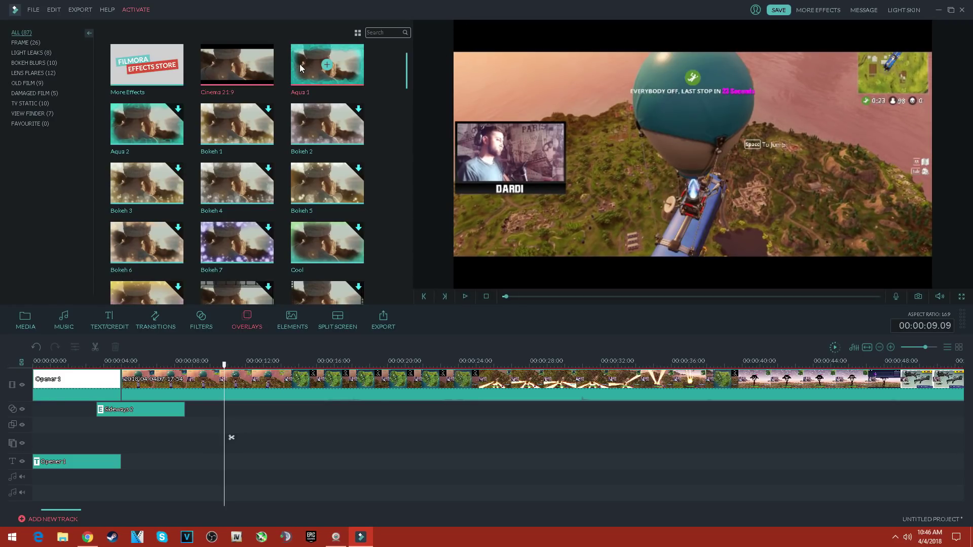
left_click(226, 126)
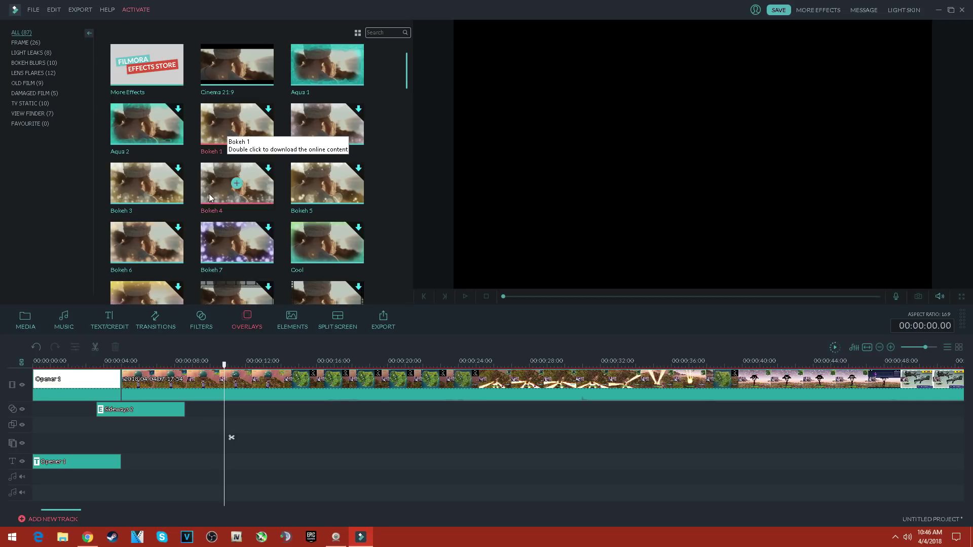
left_click(215, 232)
left_click(312, 193)
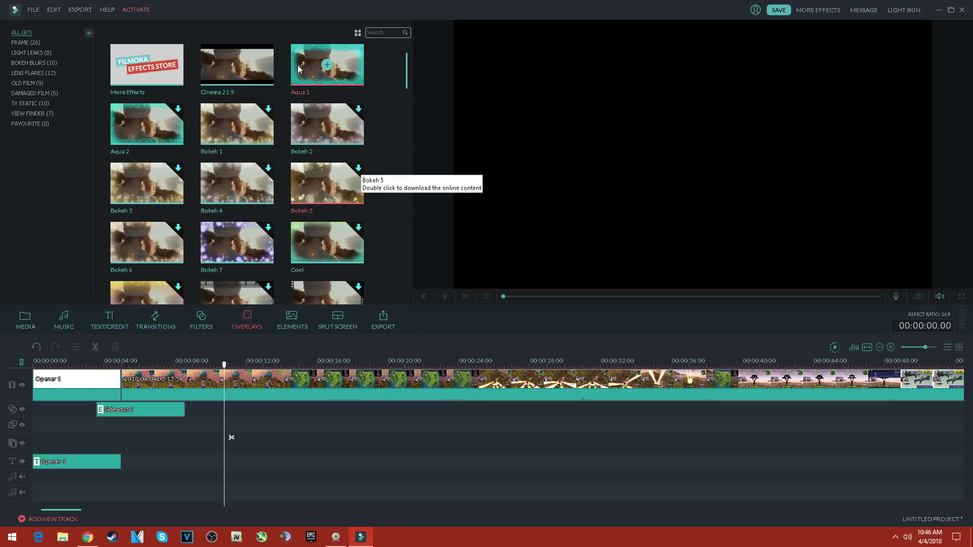
left_click(134, 129)
Move the playhead to about 00:00:08.19, just past the Sideways 2 filter, and play the gameplay clip.
left_click(190, 382)
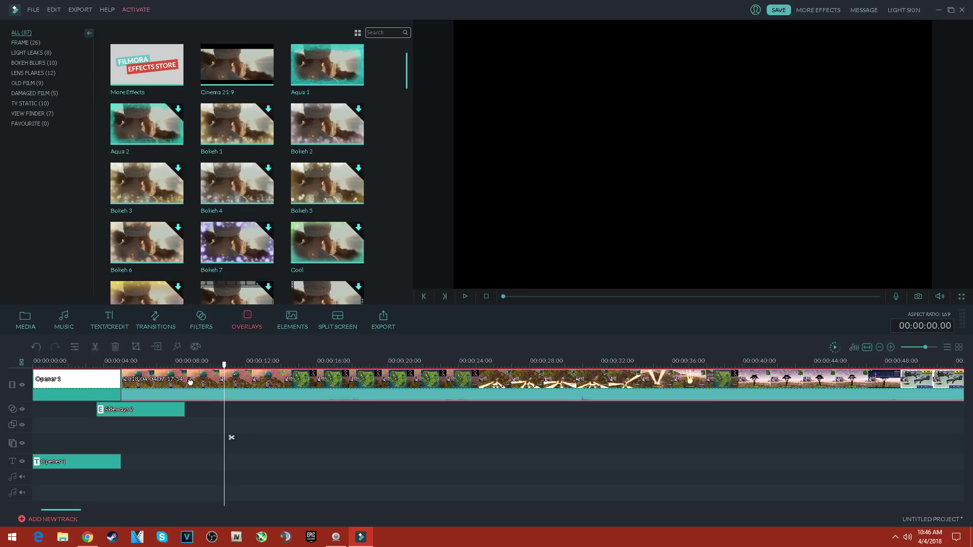
left_click_drag(224, 364, 188, 363)
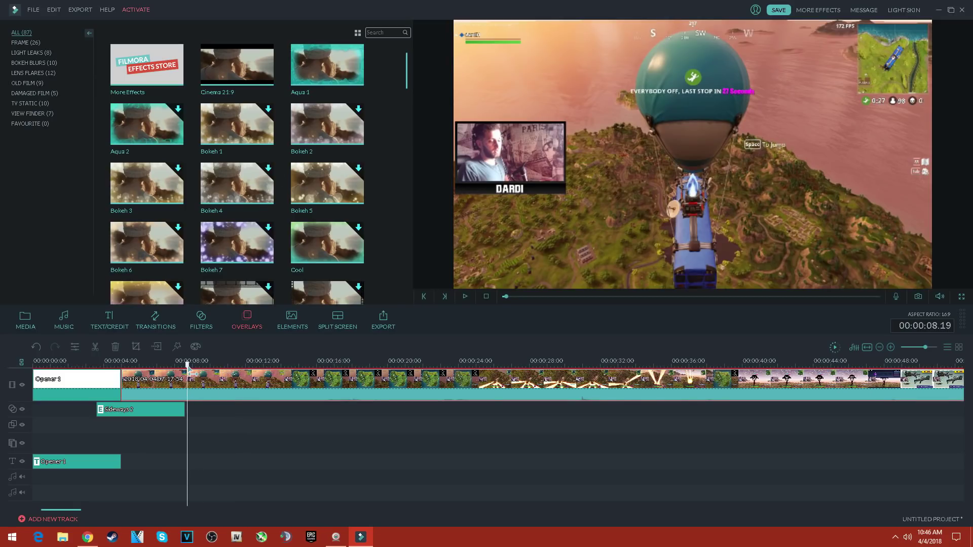
left_click(467, 297)
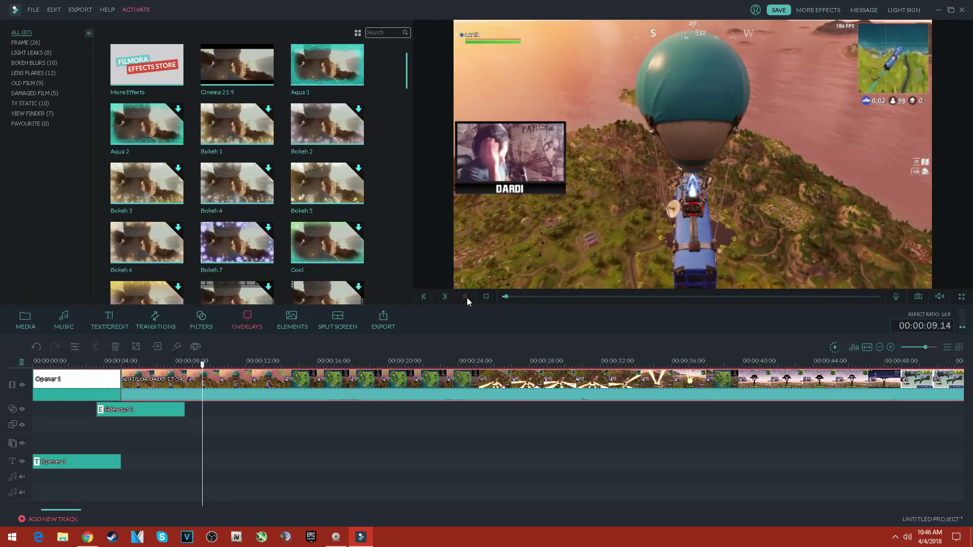
Compare the Aqua 1, Aqua 2 and Cinema 21:9 overlays in the preview.
left_click(339, 50)
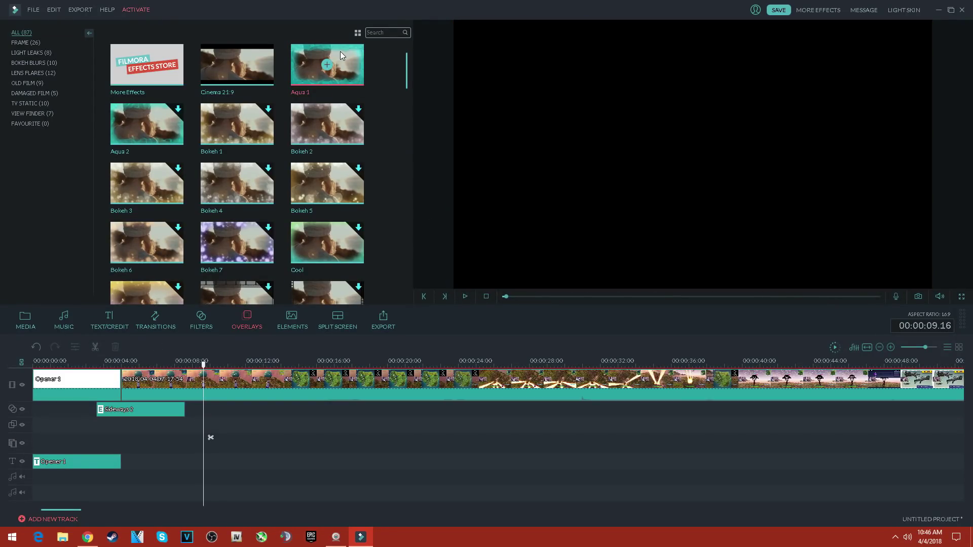
left_click(156, 135)
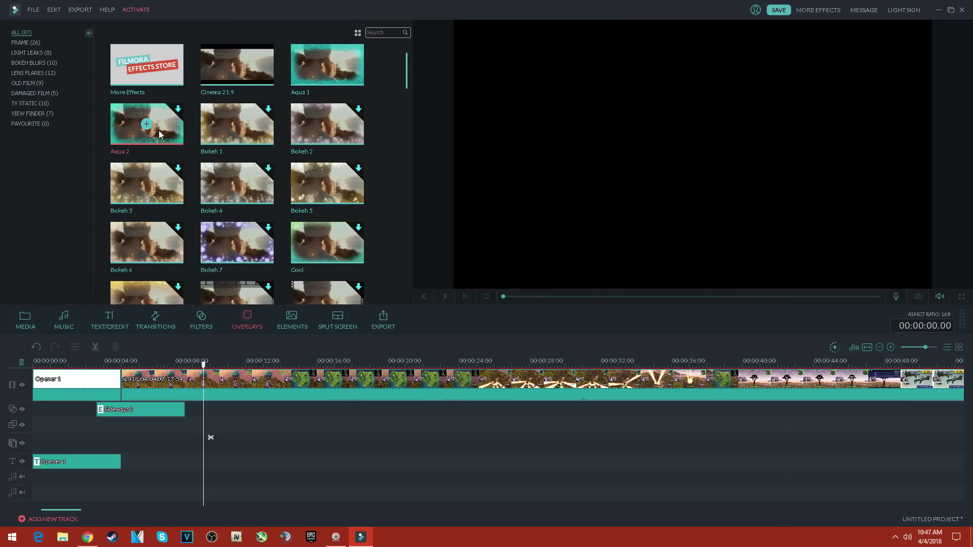
left_click(300, 68)
left_click(217, 74)
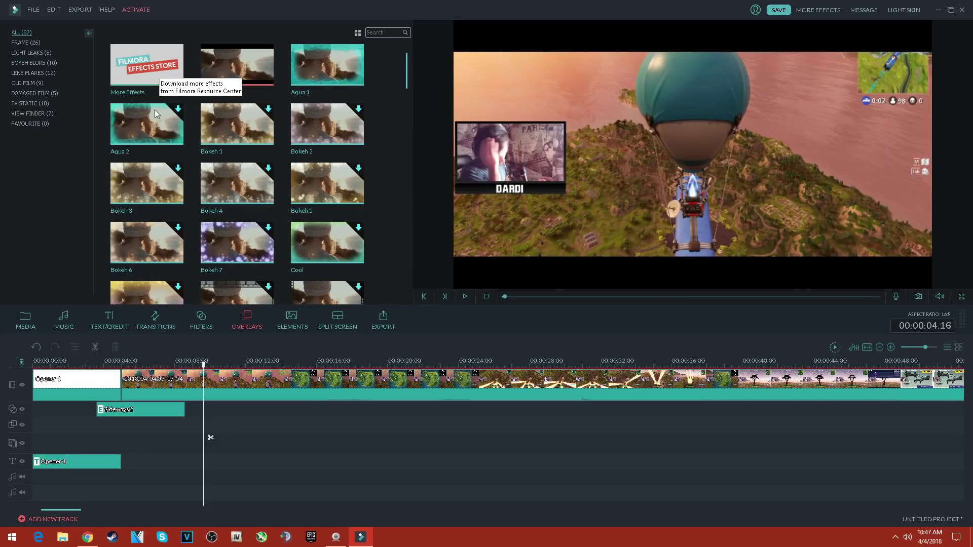
Add Element Love 3 to the timeline at about 00:00:09.04, just past the Sideways 2 filter, and move it to the upper part of the frame.
left_click(293, 326)
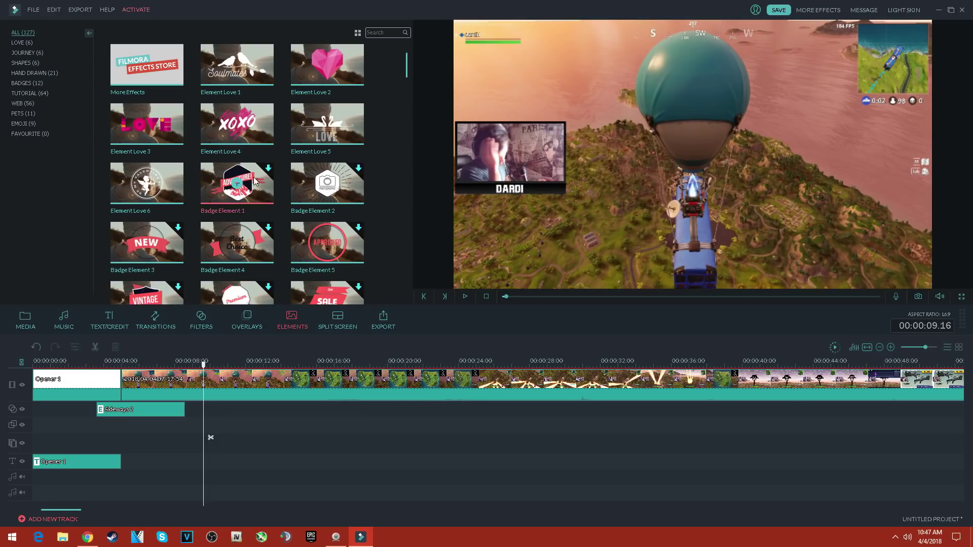
left_click_drag(165, 126, 204, 447)
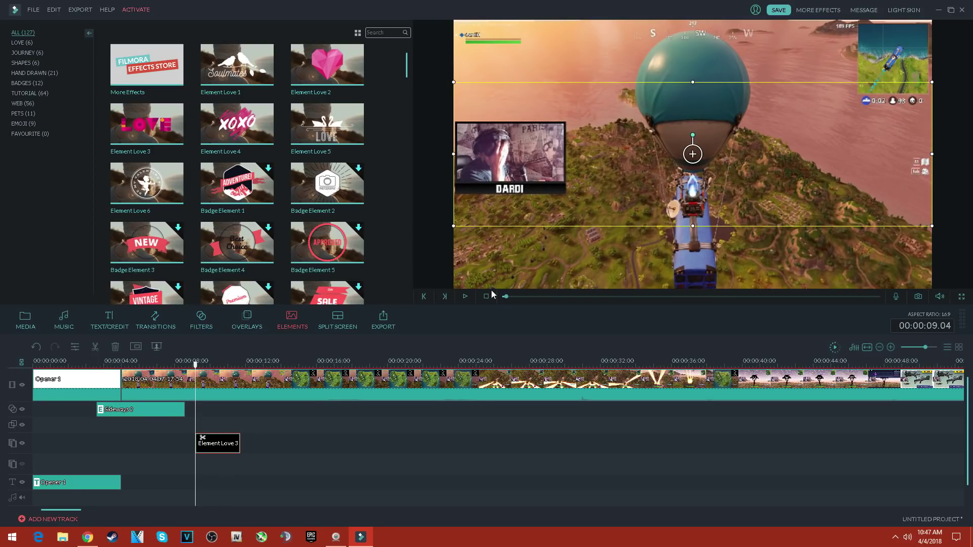
left_click_drag(699, 166, 693, 94)
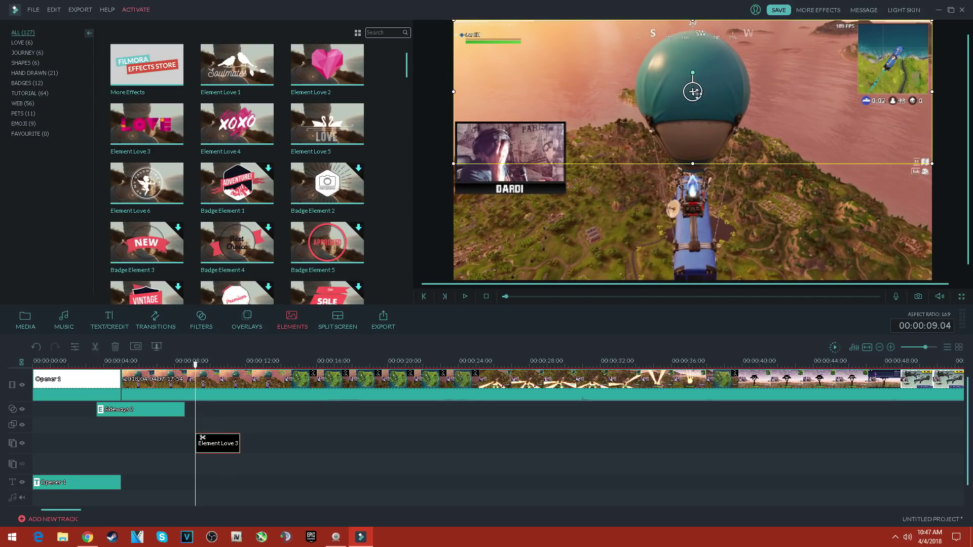
View the motion presets and the advanced mask options of the Element Love 3 clip.
double_click(217, 444)
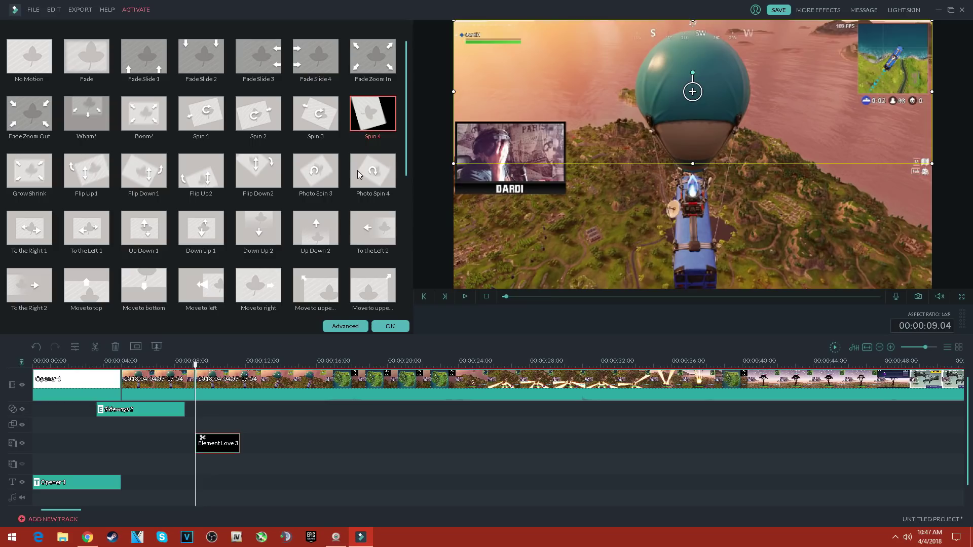
left_click(344, 326)
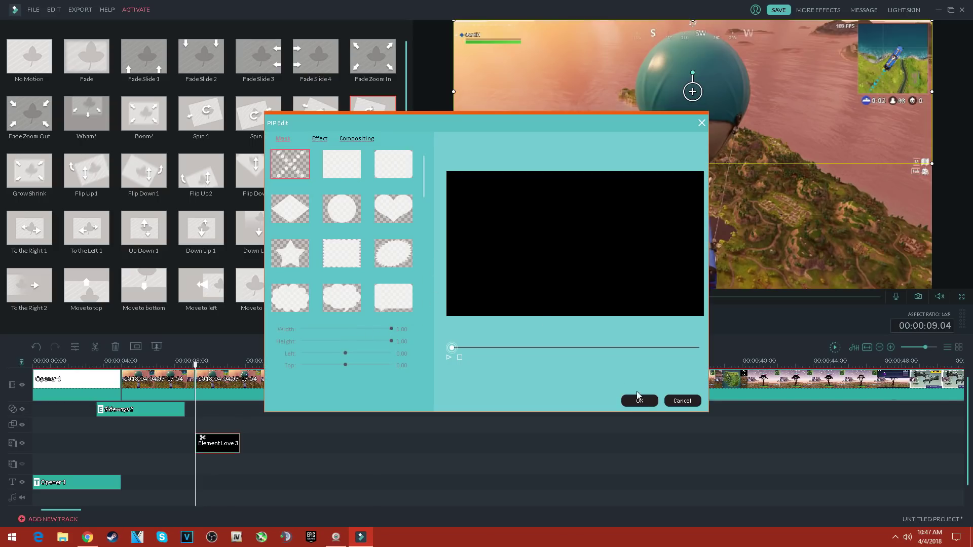
left_click(682, 401)
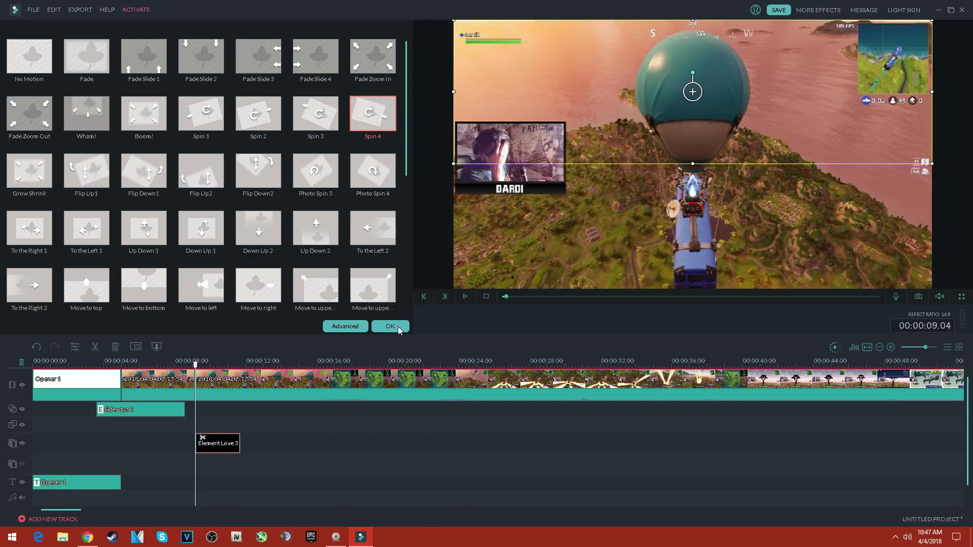
left_click(390, 327)
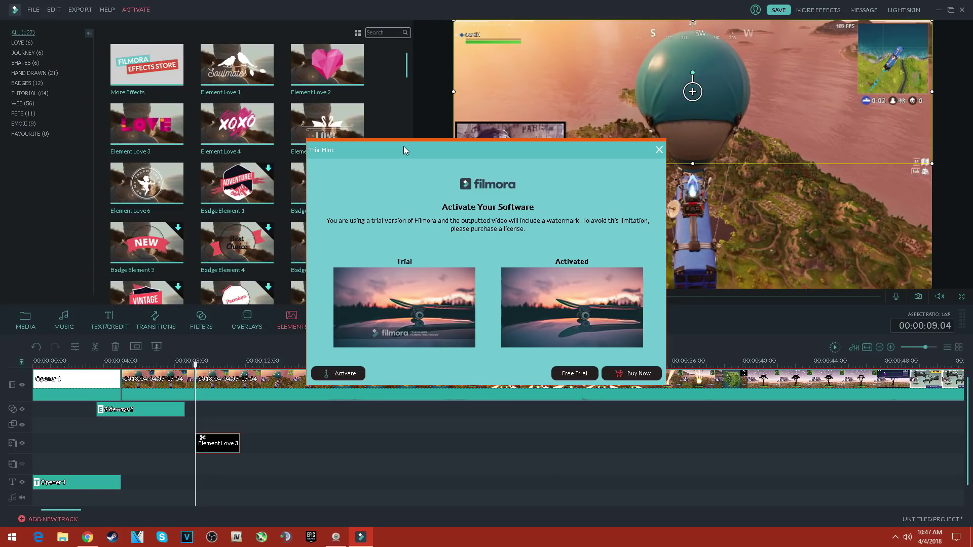
Dismiss the export output window and play the gameplay with Element Love 3, pausing at about 00:00:11.13.
left_click(562, 375)
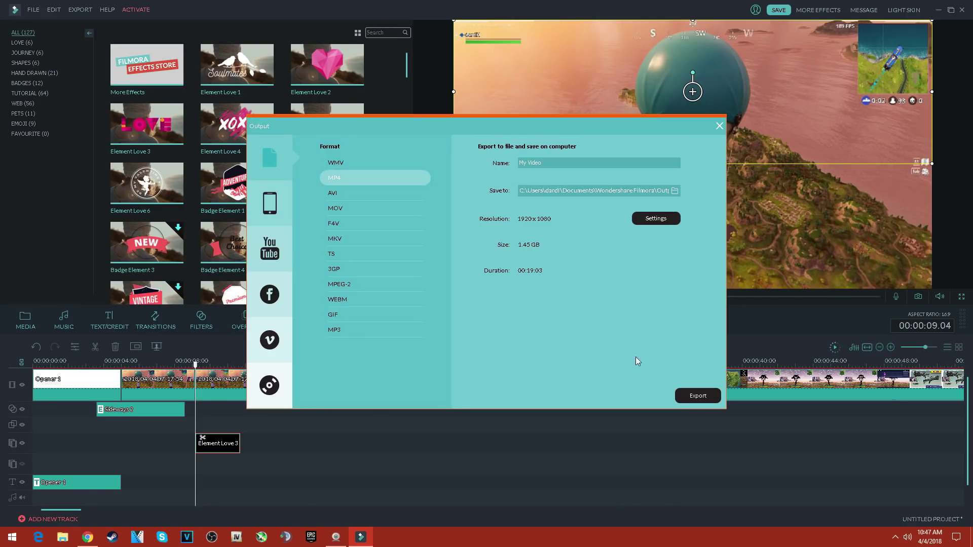
left_click(719, 127)
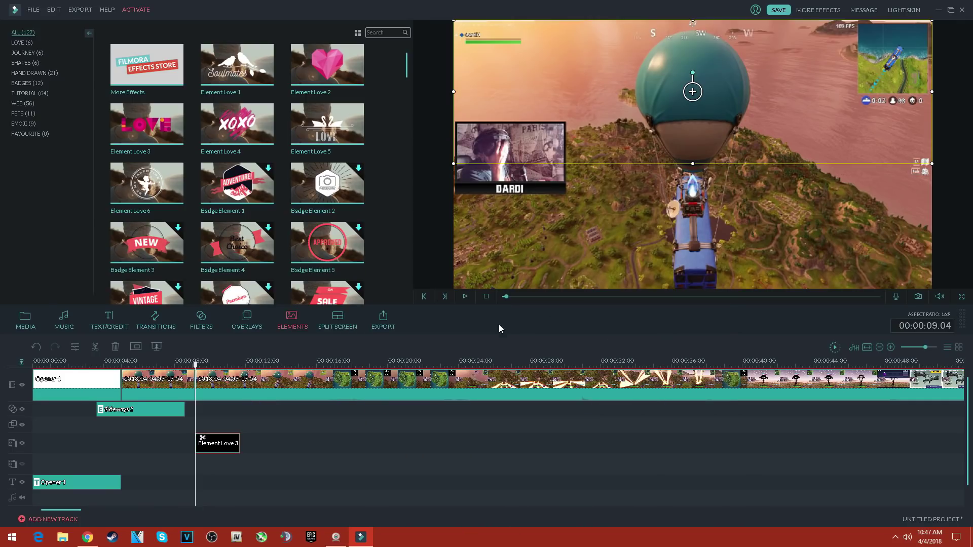
left_click(464, 297)
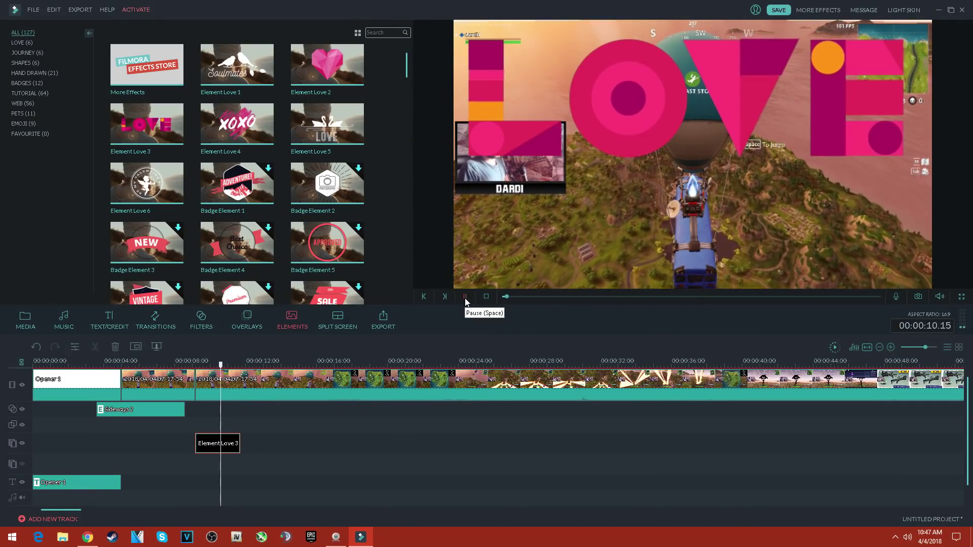
left_click(464, 297)
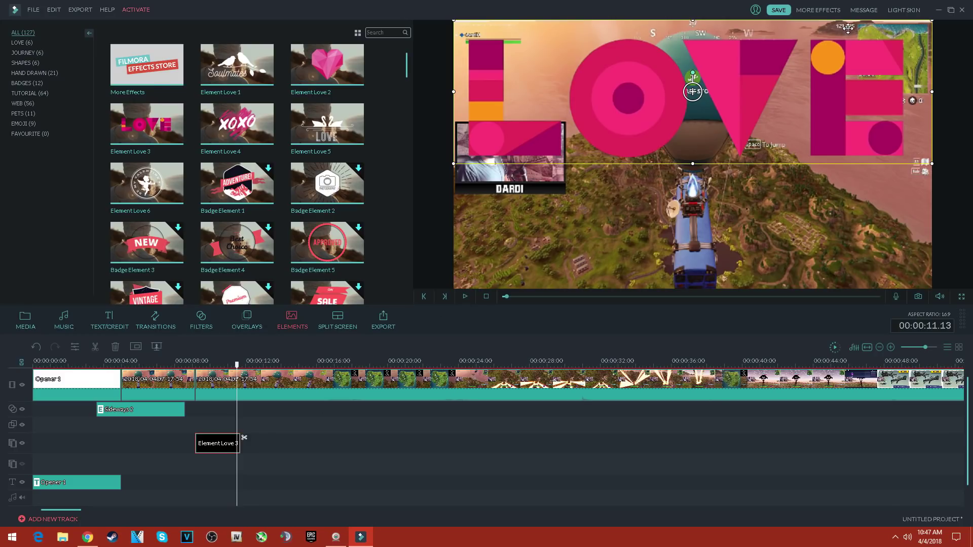
Shrink the LOVE element to about a third of the frame width and place it just above the webcam box.
left_click_drag(848, 29, 822, 79)
left_click_drag(906, 70, 758, 81)
left_click_drag(614, 100, 554, 87)
left_click(194, 430)
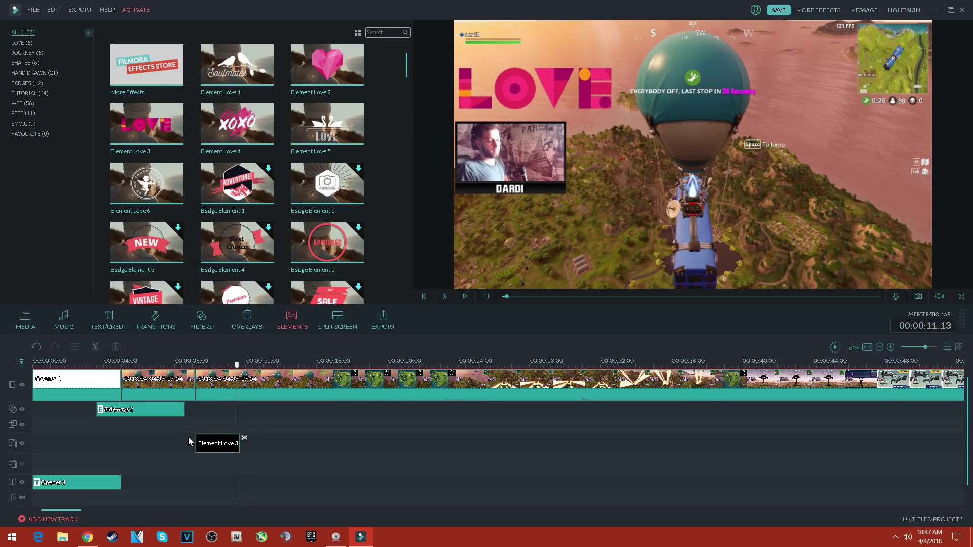
Play the video from about 00:00:07.05 to review the resized LOVE element over the gameplay, and pause near its end.
left_click_drag(237, 369, 162, 371)
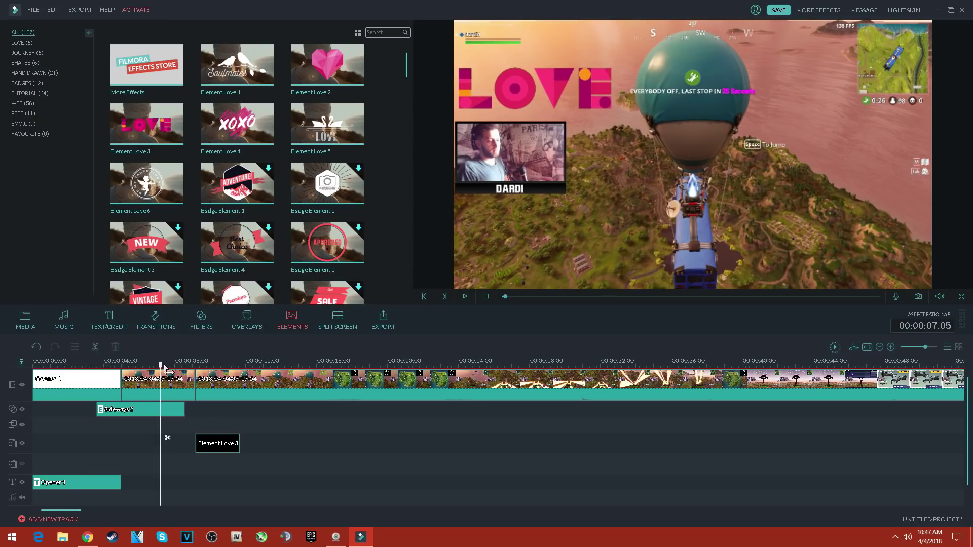
left_click(465, 297)
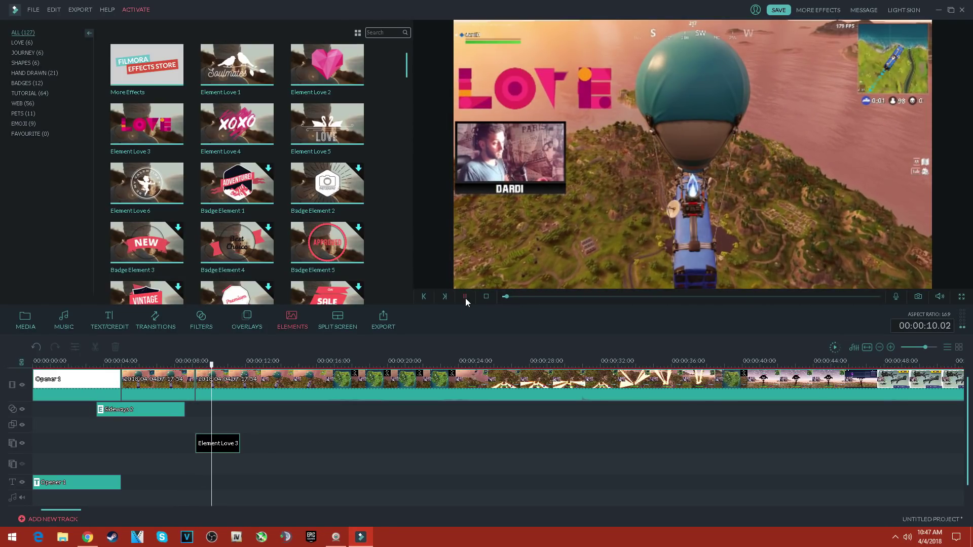
left_click(465, 297)
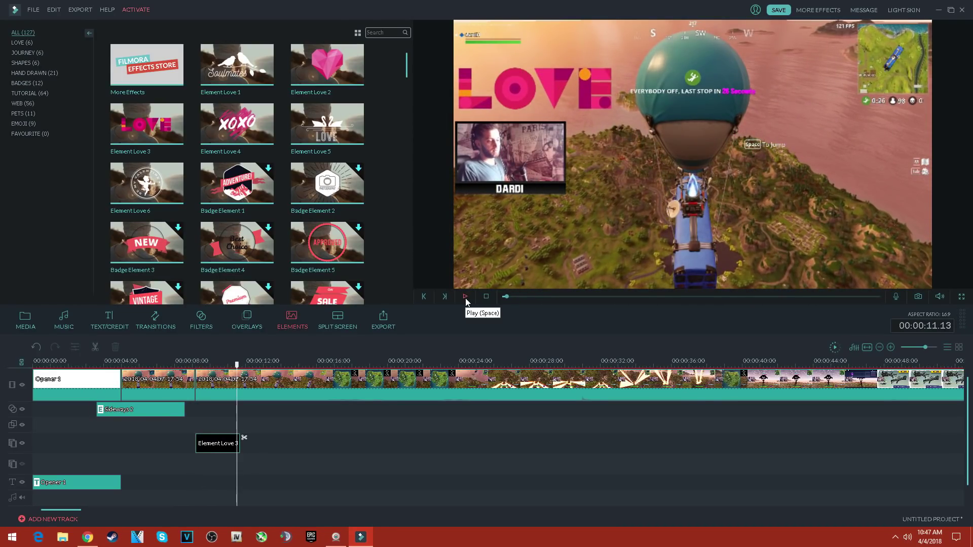
View the split-screen layouts, and open and dismiss the trial notice for exporting.
left_click(336, 322)
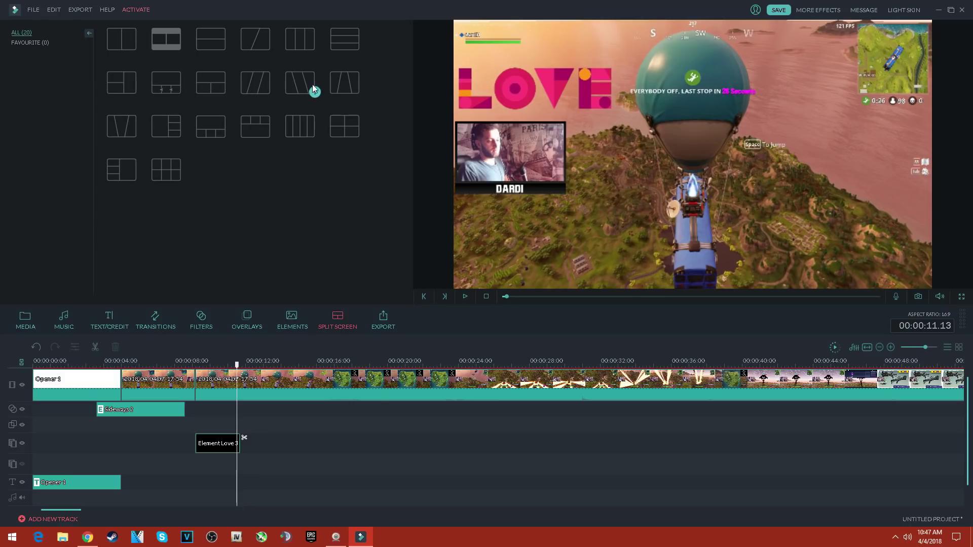
left_click(384, 323)
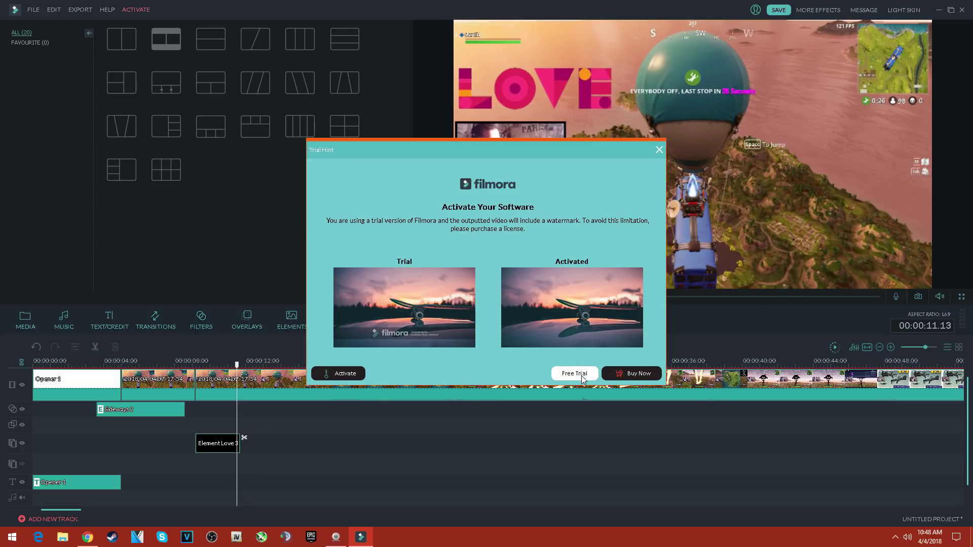
left_click(659, 150)
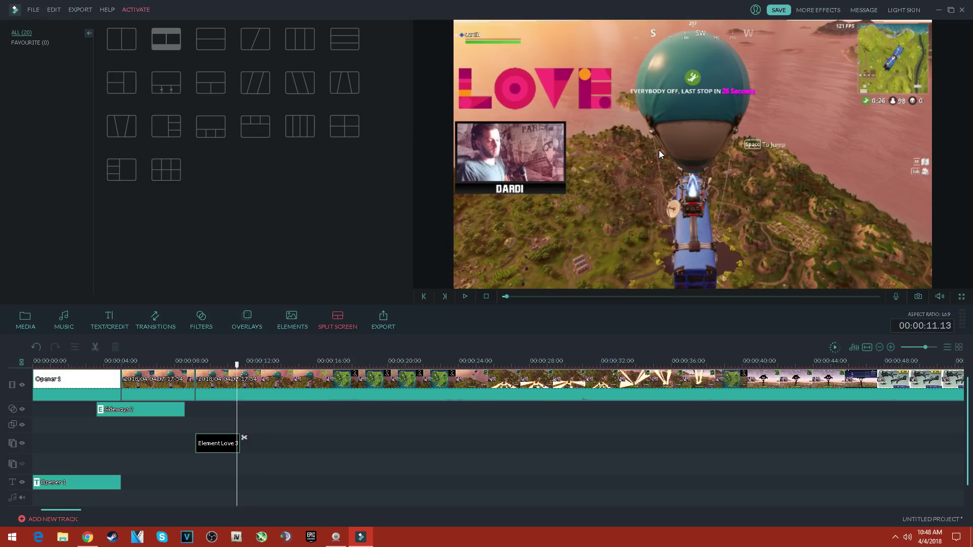
Look through the overlay, transition, music, media and title libraries, and open and close the Filmora Effects Store.
left_click(244, 318)
left_click(155, 321)
left_click(103, 326)
left_click(64, 321)
left_click(39, 323)
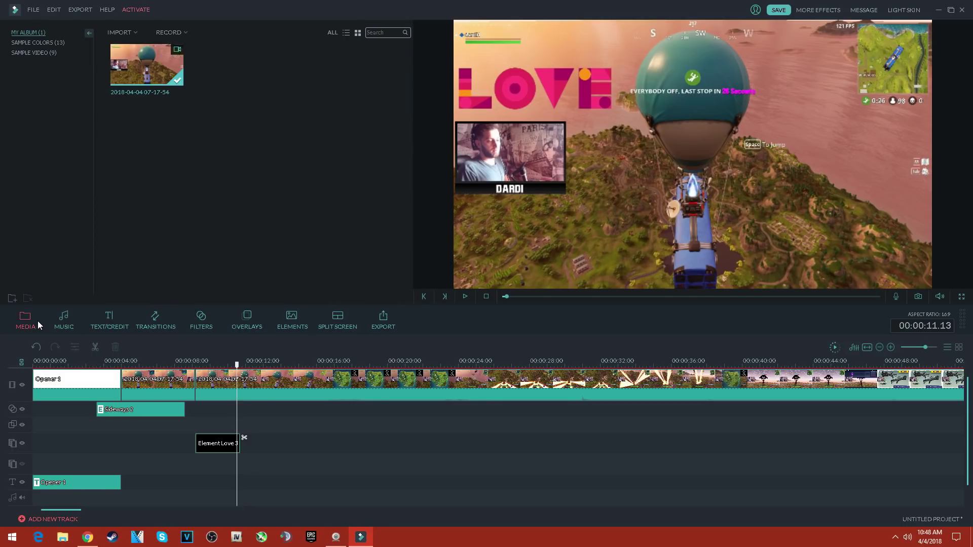
left_click(107, 327)
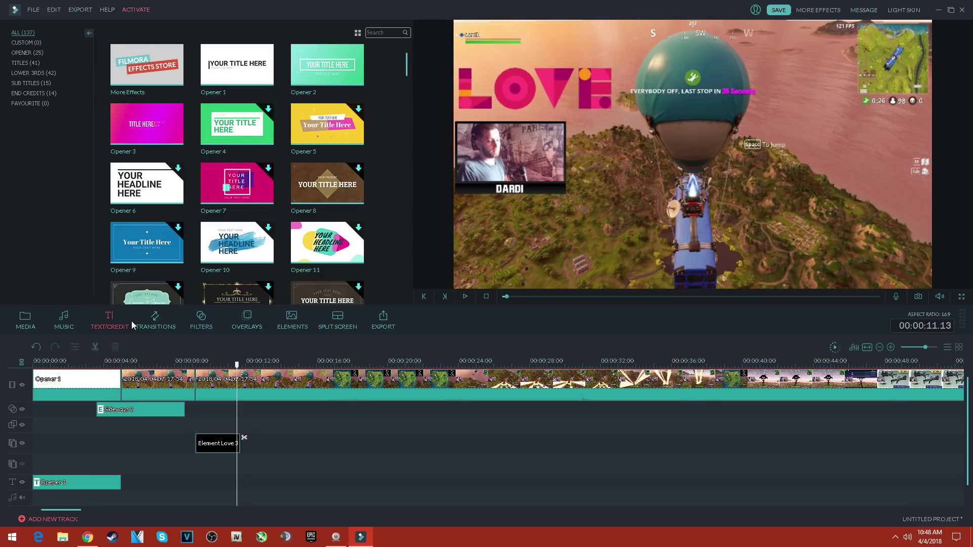
mouse_move(404, 47)
left_mouse_down()
mouse_move(406, 63)
mouse_move(406, 54)
left_mouse_up()
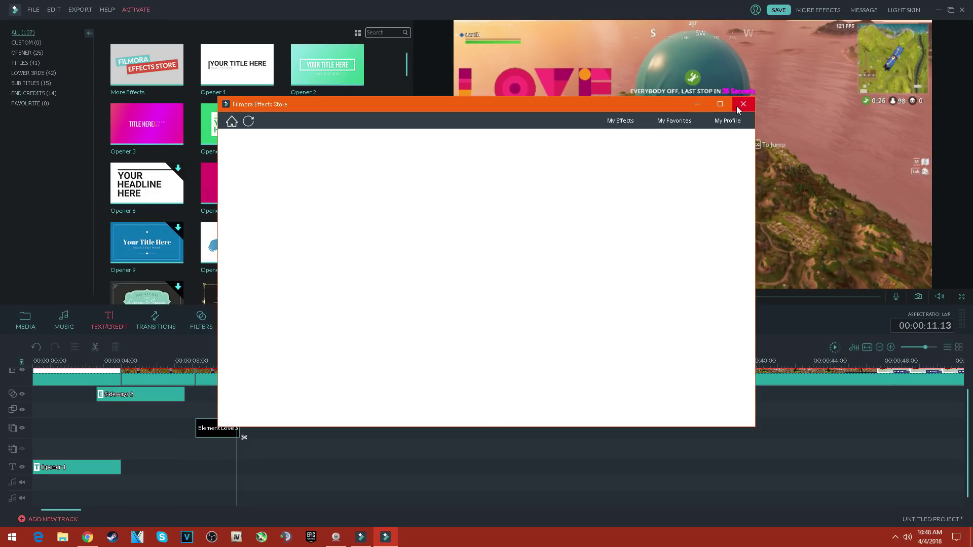
left_click(742, 105)
Open the video export settings under the free trial, view the formats and Vimeo upload options, and return to MP4 file export.
left_click(77, 12)
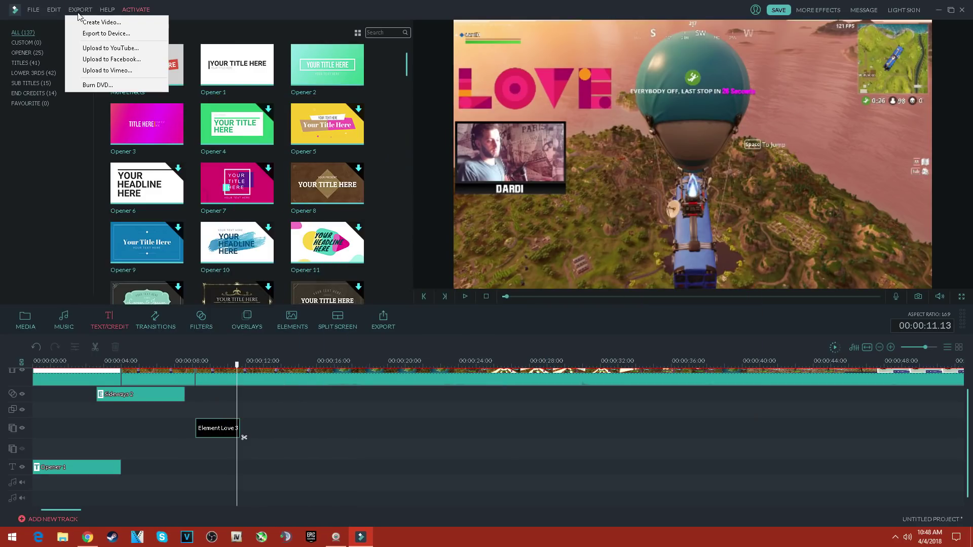
left_click(117, 26)
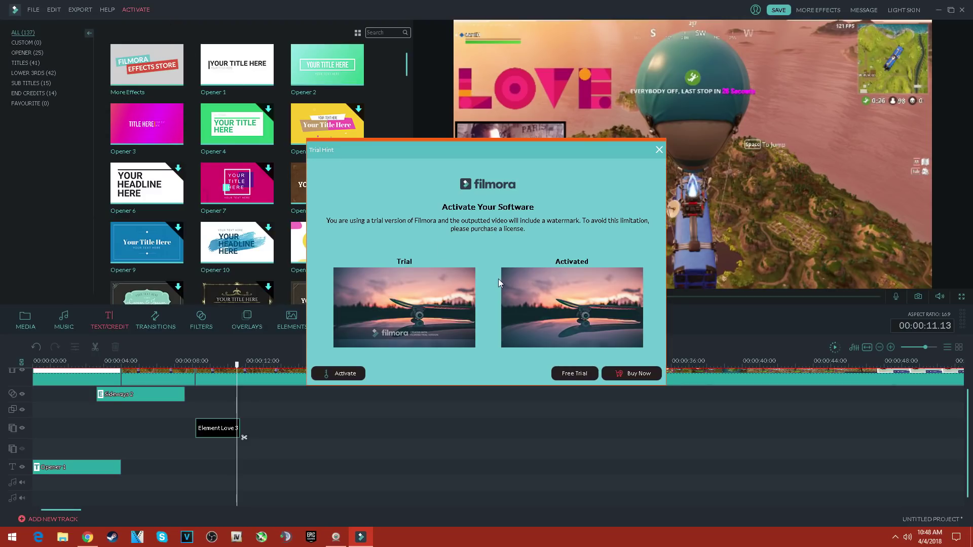
left_click(584, 369)
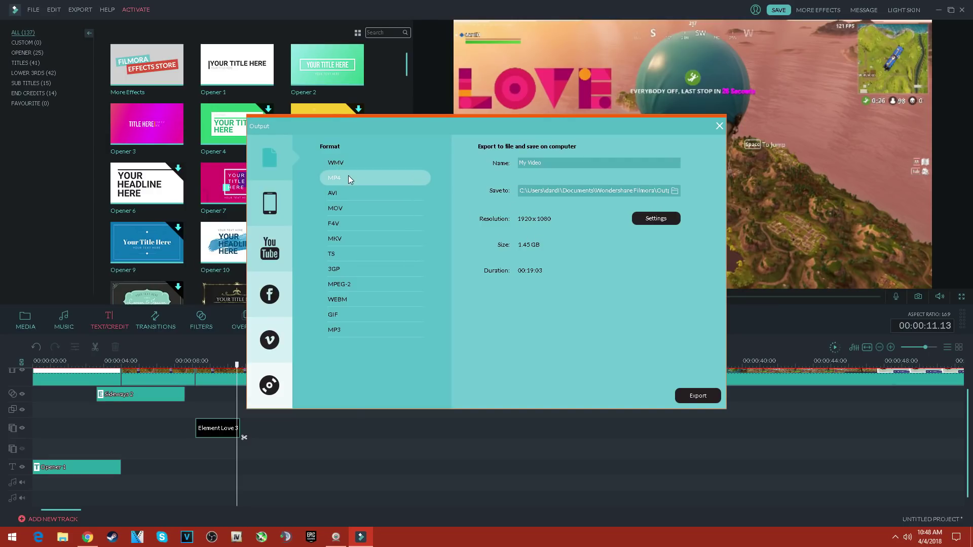
scroll(275, 208, "down", 4)
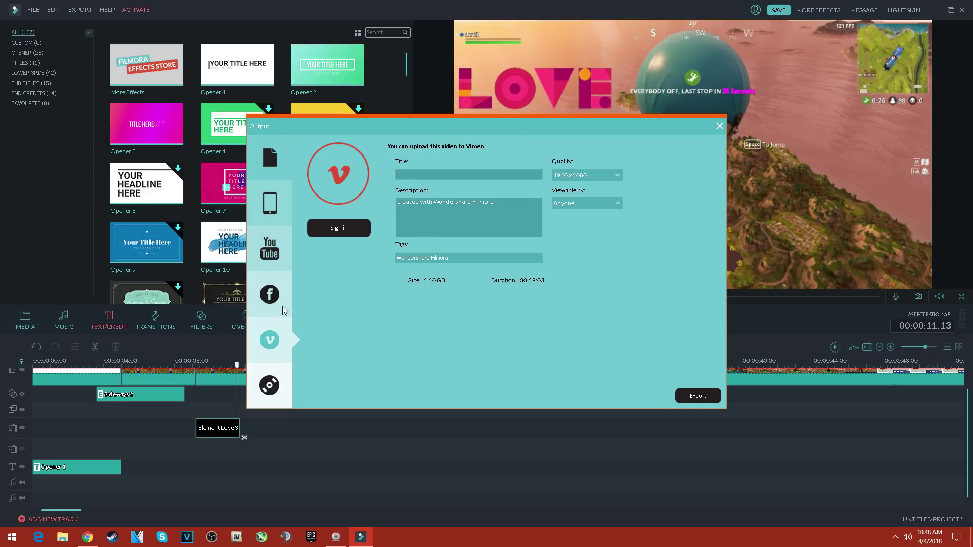
left_click(269, 163)
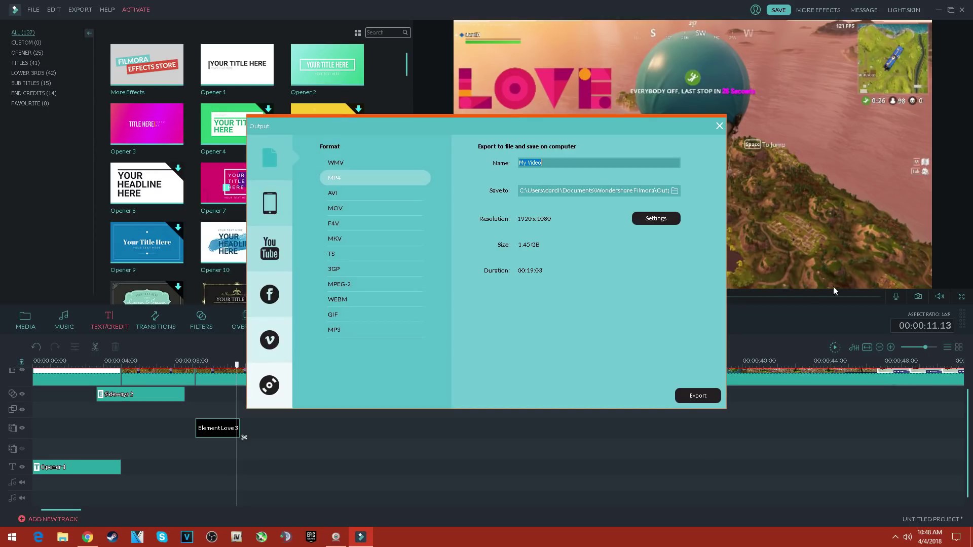
Switch to Chrome to view the Filmora website.
left_click(88, 537)
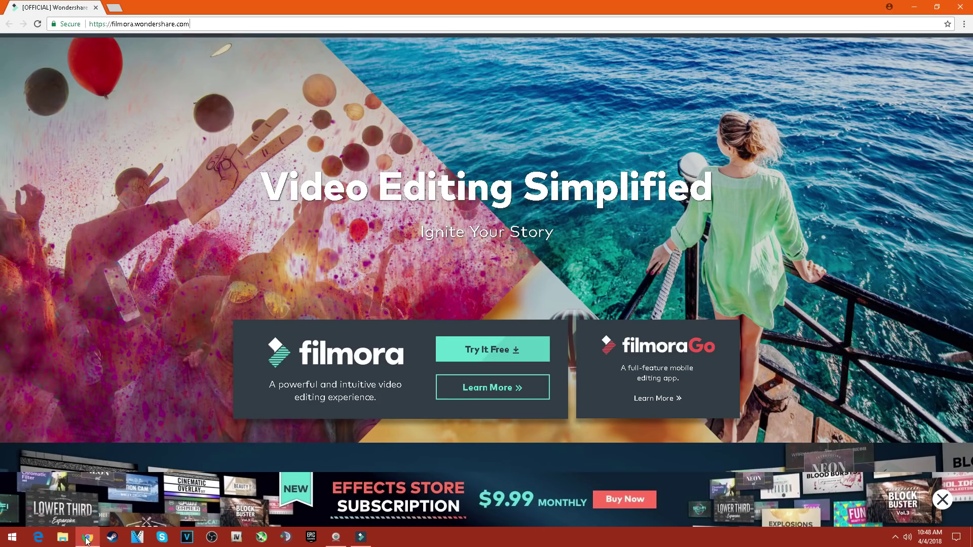